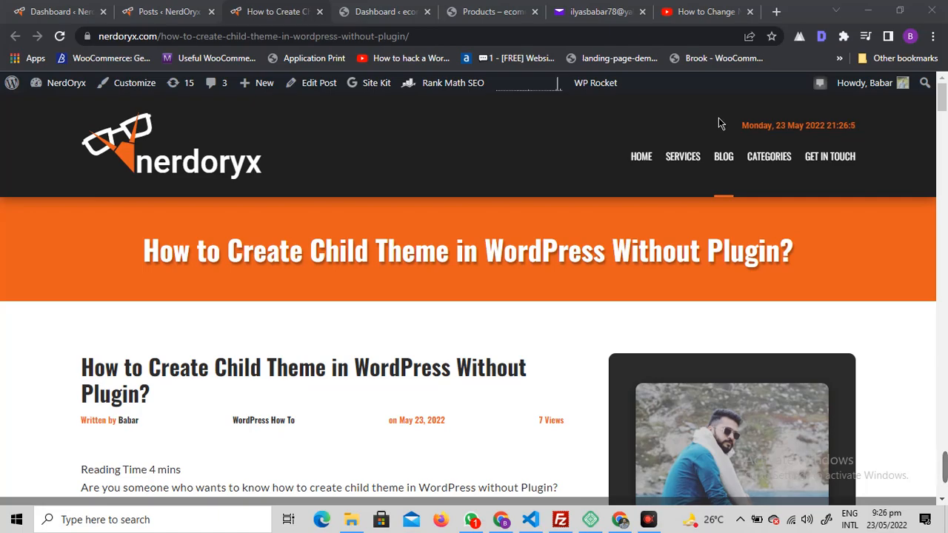
pyautogui.click(522, 225)
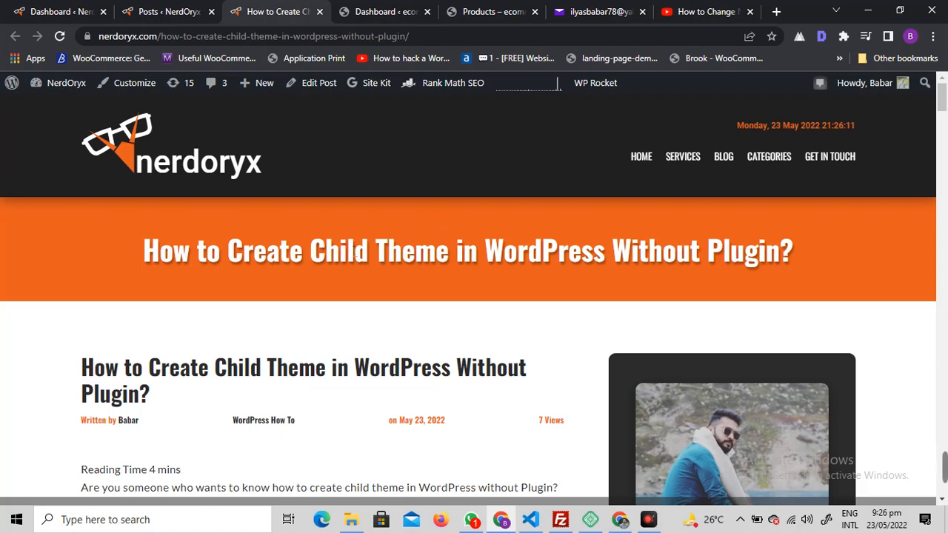
pyautogui.moveTo(152, 256); pyautogui.dragTo(809, 274)
pyautogui.click(494, 301)
# Switch to the ecommerce4testing.local admin dashboard and open the page for adding new plugins
pyautogui.click(385, 11)
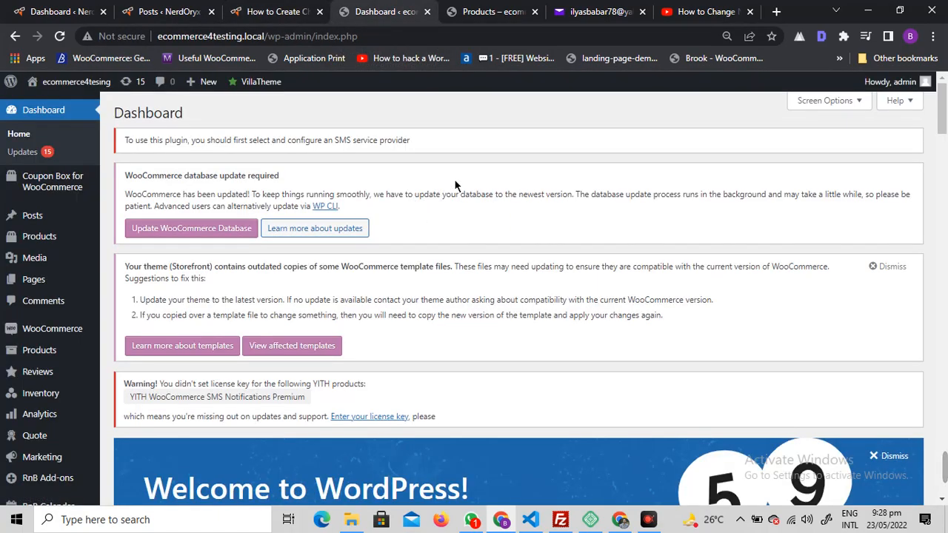
pyautogui.scroll(-4, 437, 194)
pyautogui.moveTo(39, 294)
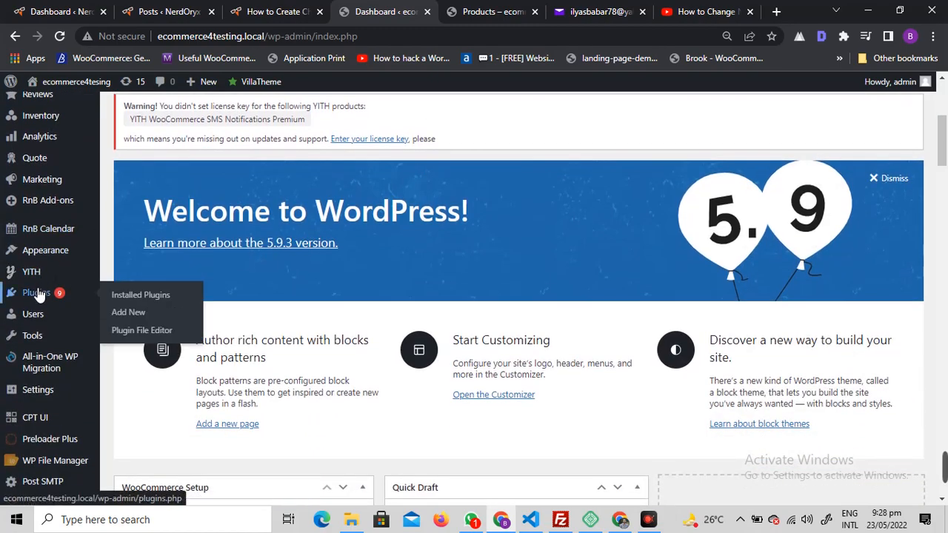
pyautogui.click(129, 313)
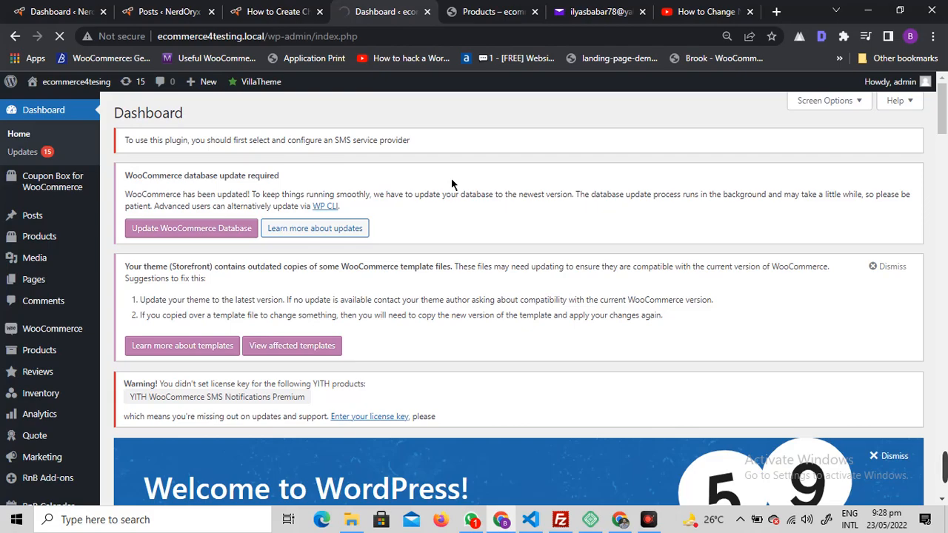
pyautogui.scroll(-5, 185, 211)
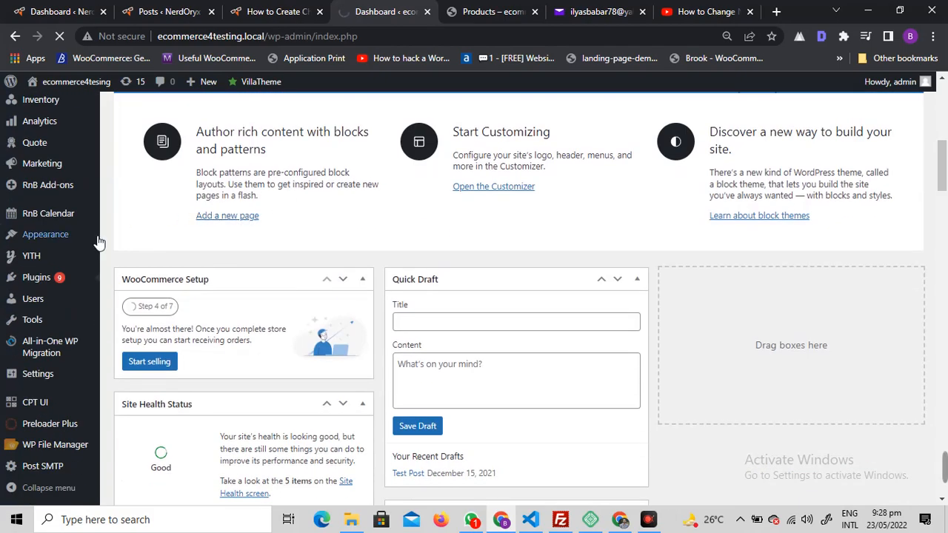
pyautogui.click(55, 274)
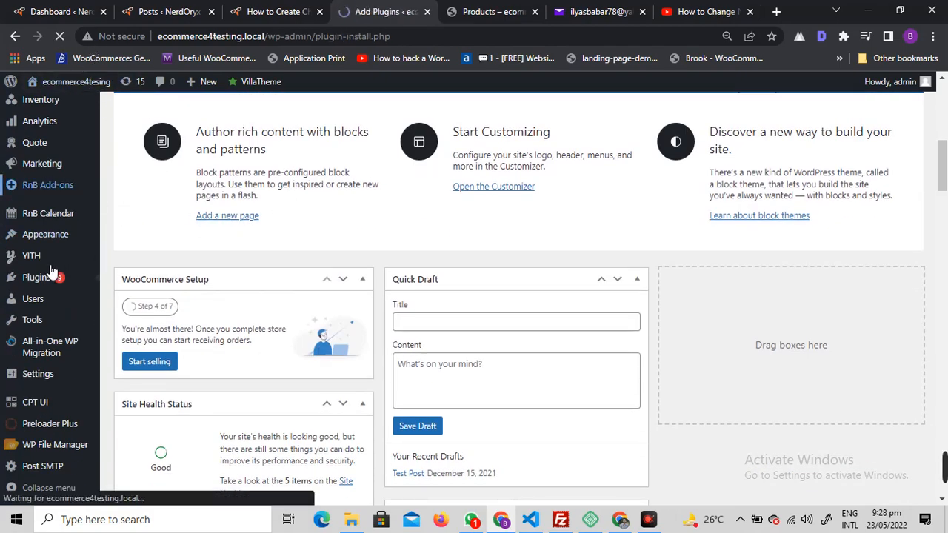
pyautogui.scroll(-3, 81, 267)
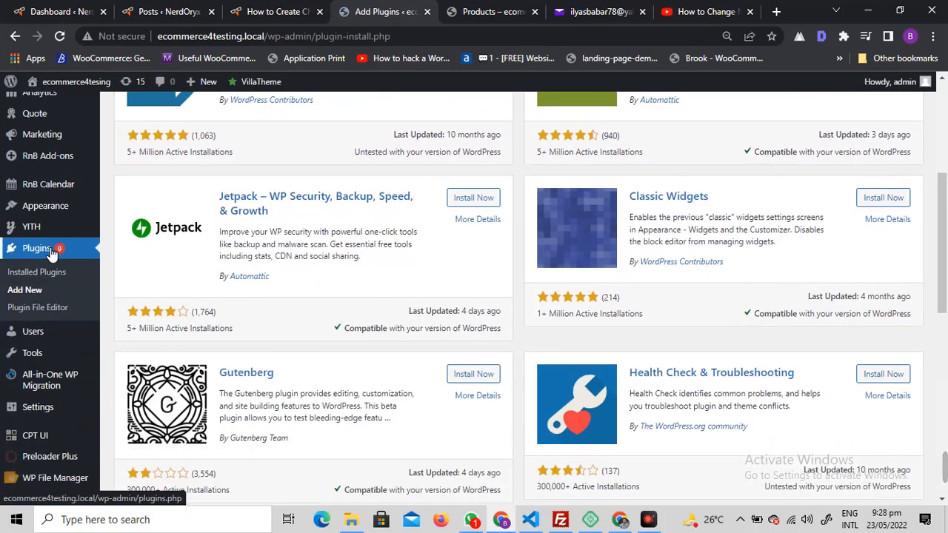
pyautogui.click(28, 290)
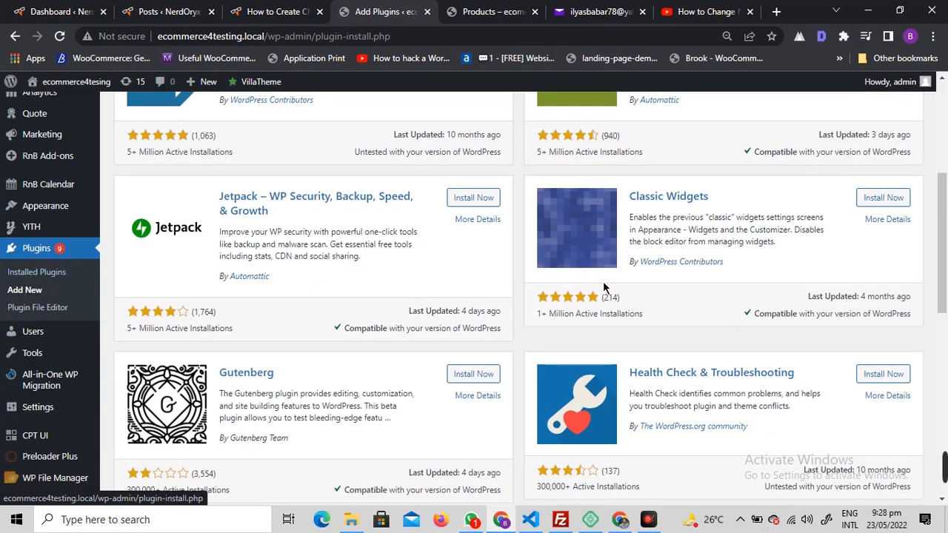
# Search the plugin directory for "child theme"
pyautogui.click(830, 246)
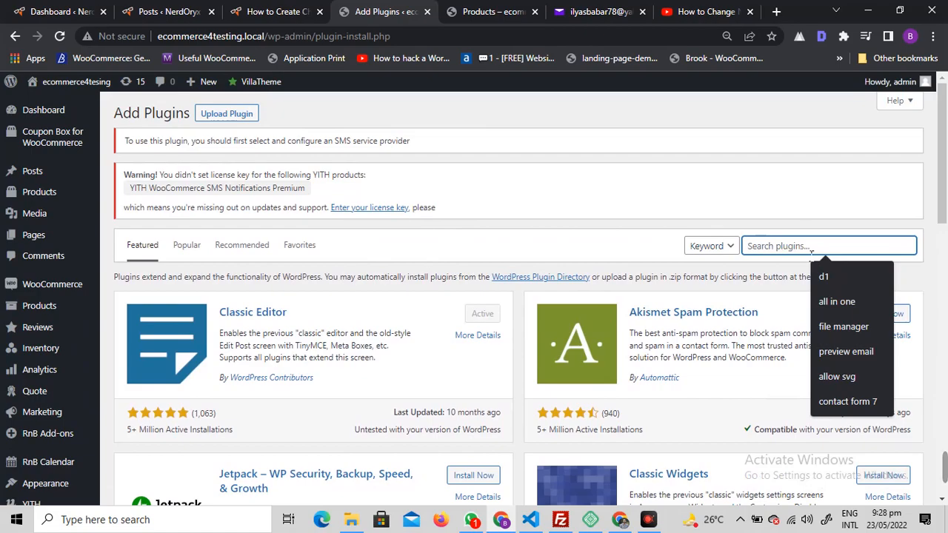
pyautogui.click(810, 246)
pyautogui.write('child')
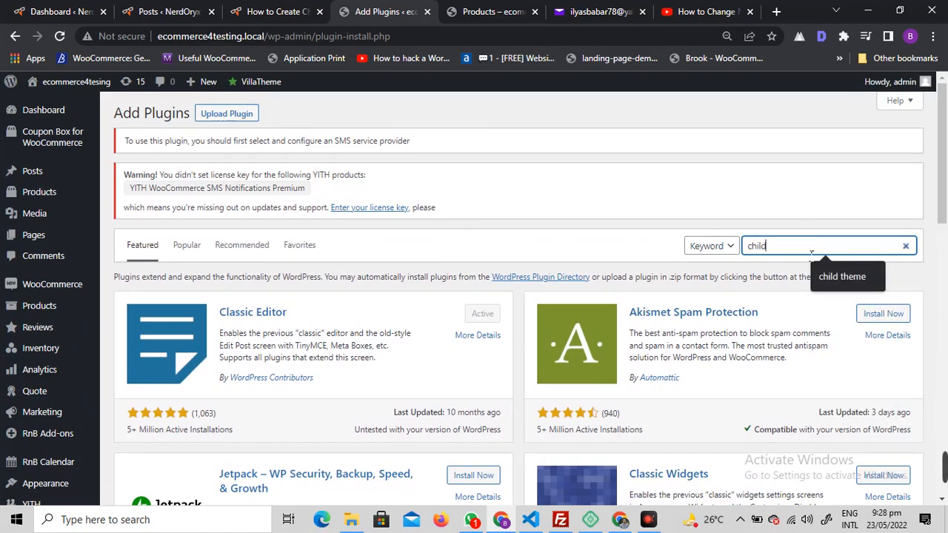
pyautogui.write(' t')
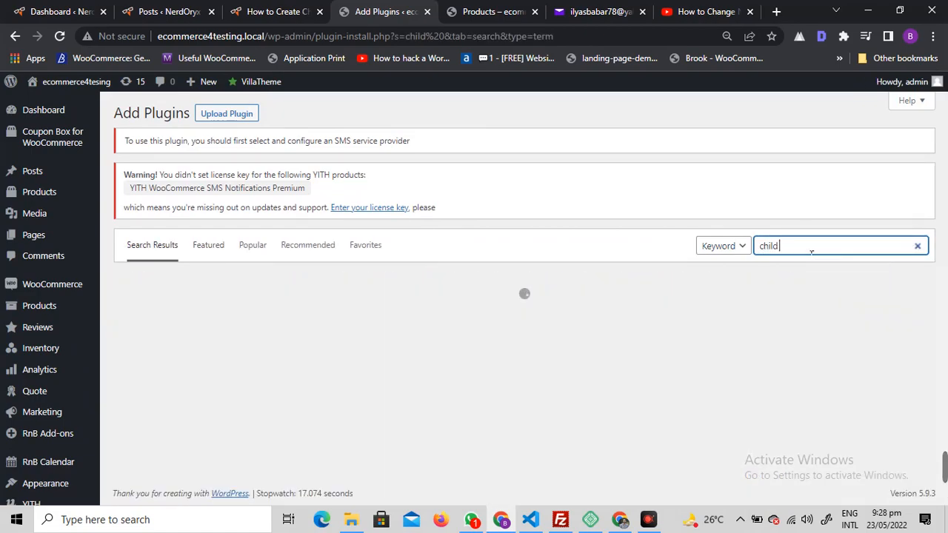
pyautogui.write('heme')
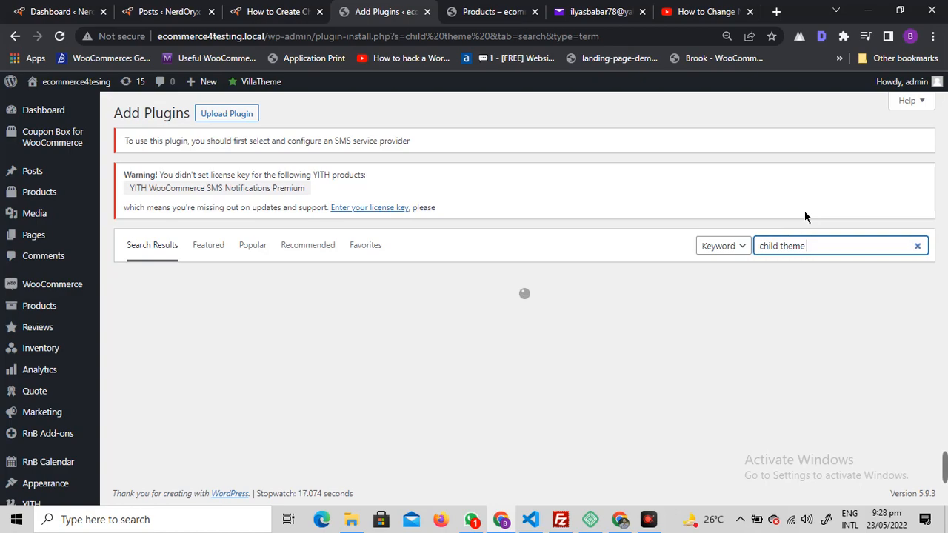
pyautogui.press('BackSpace')
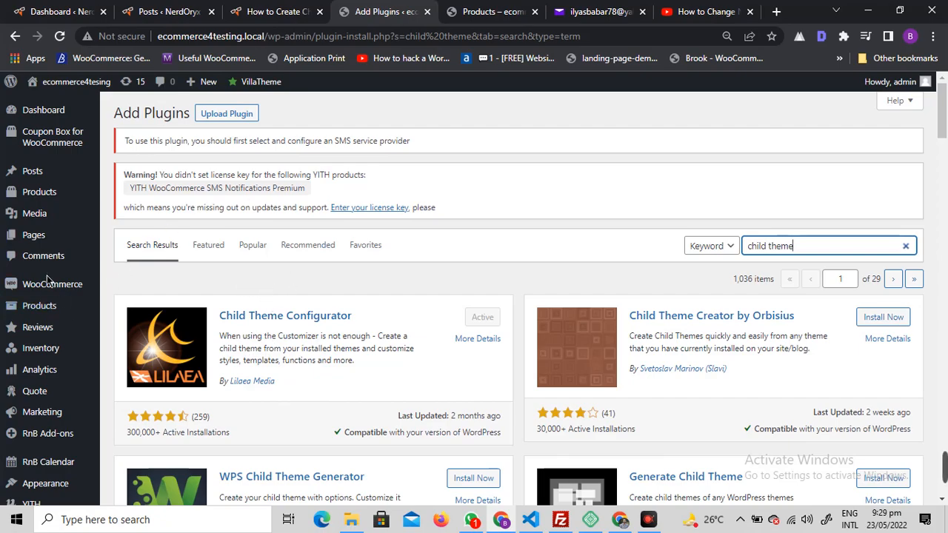
# Open the Child Themes tool of the Child Theme Configurator, glancing at the shop page while it loads
pyautogui.scroll(-3, 70, 334)
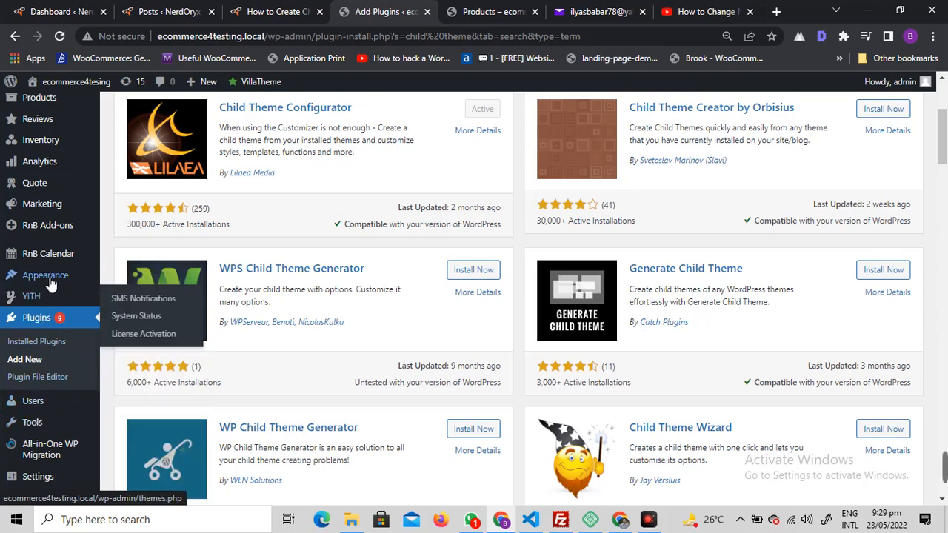
pyautogui.scroll(-3, 50, 326)
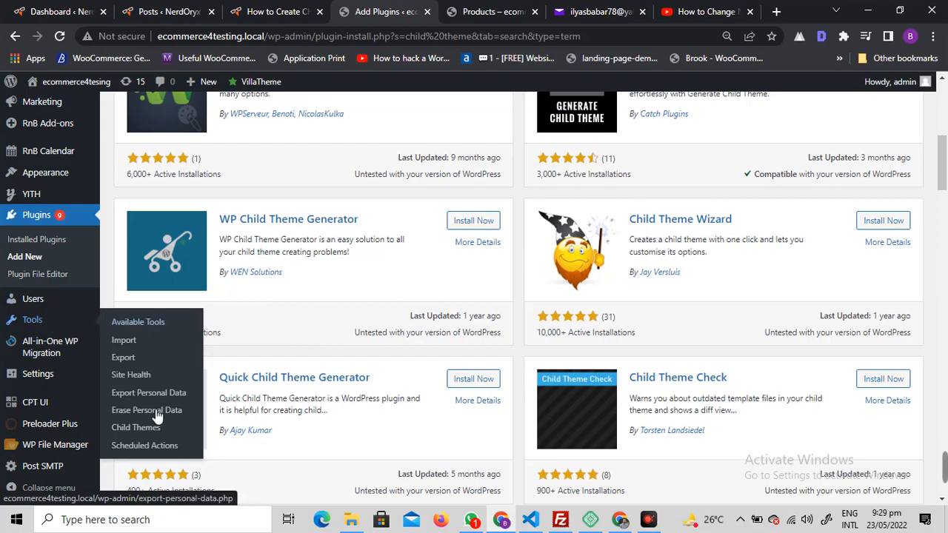
pyautogui.click(128, 431)
pyautogui.click(483, 10)
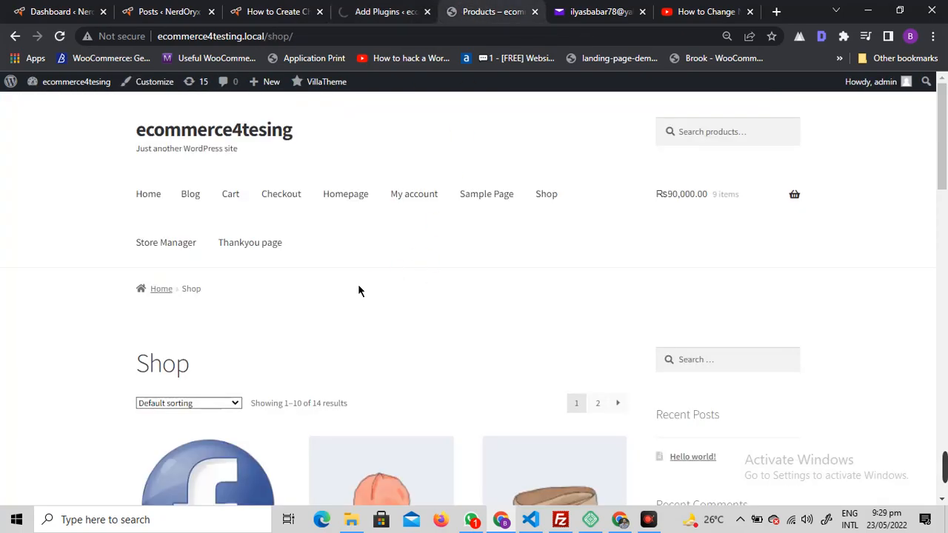
pyautogui.click(381, 11)
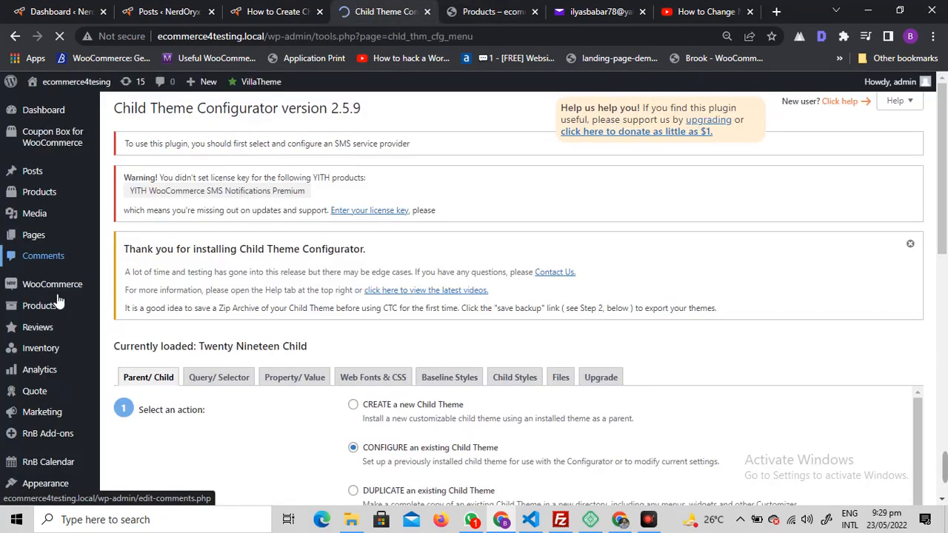
# Open the site's Themes management page in a separate browser tab and switch to it
pyautogui.scroll(-4, 45, 267)
pyautogui.scroll(1, 51, 244)
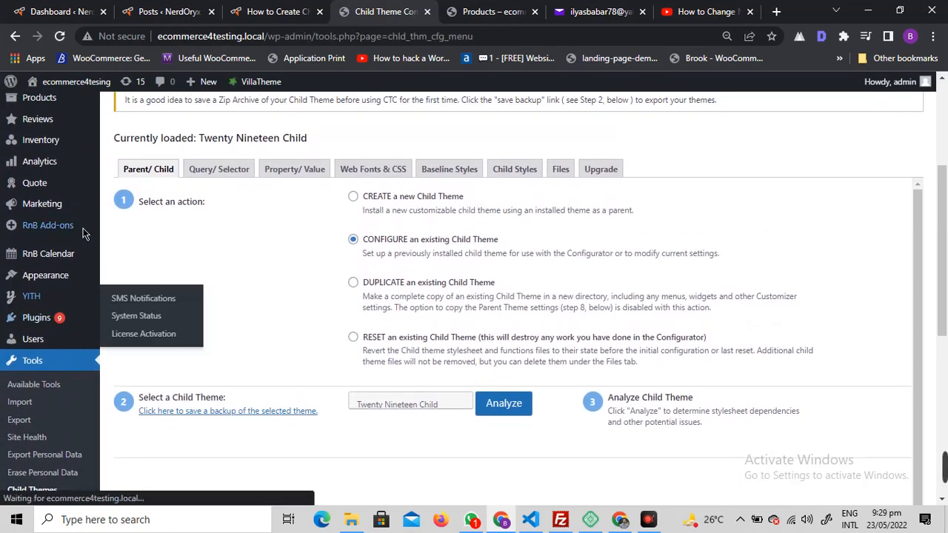
pyautogui.rightClick(51, 280)
pyautogui.click(89, 285)
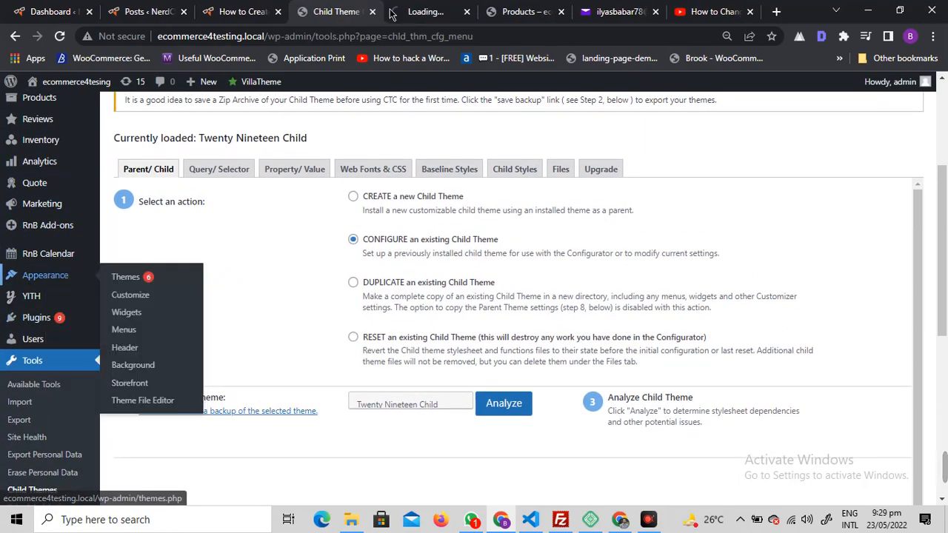
pyautogui.click(430, 11)
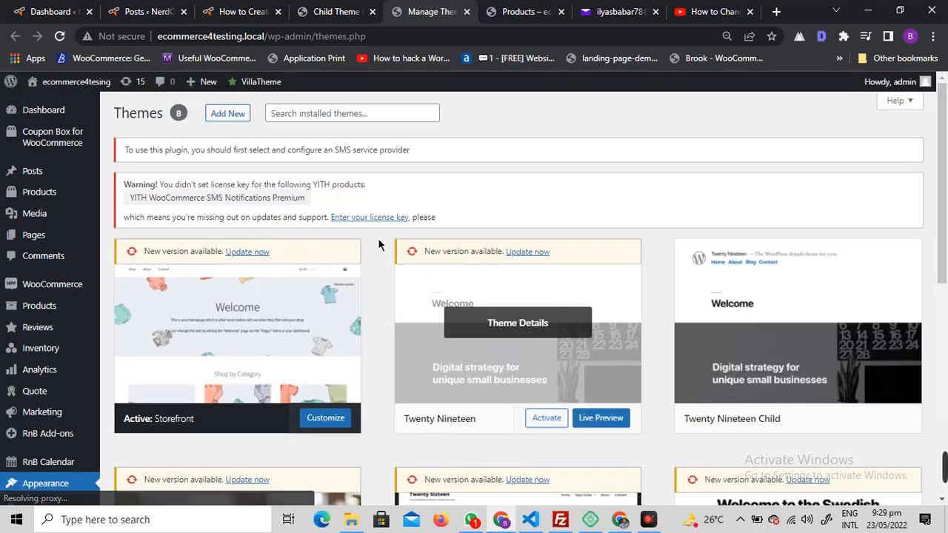
# Activate the installed Twenty Twenty-Two theme
pyautogui.scroll(-3, 382, 241)
pyautogui.scroll(1, 232, 265)
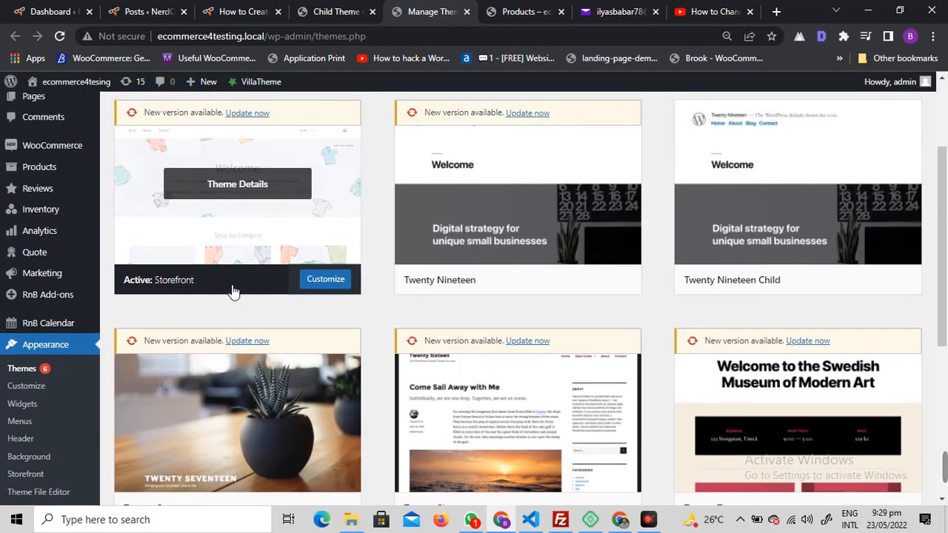
pyautogui.scroll(1, 241, 249)
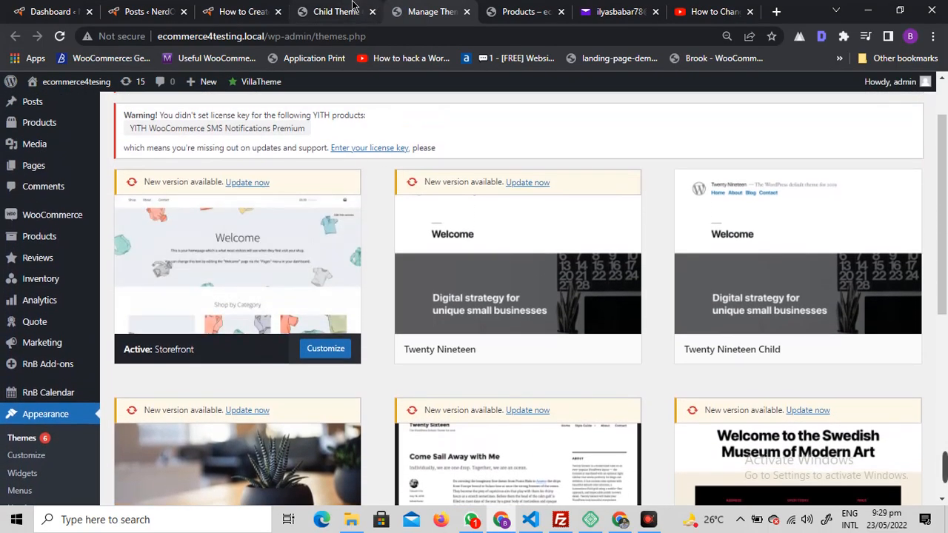
pyautogui.scroll(-1, 408, 145)
pyautogui.scroll(-5, 407, 145)
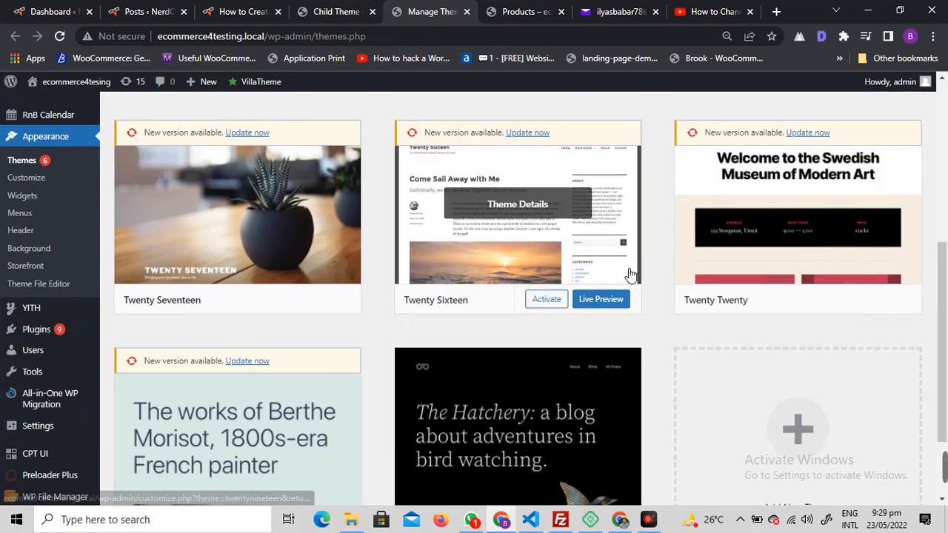
pyautogui.scroll(-1, 585, 205)
pyautogui.scroll(-1, 734, 233)
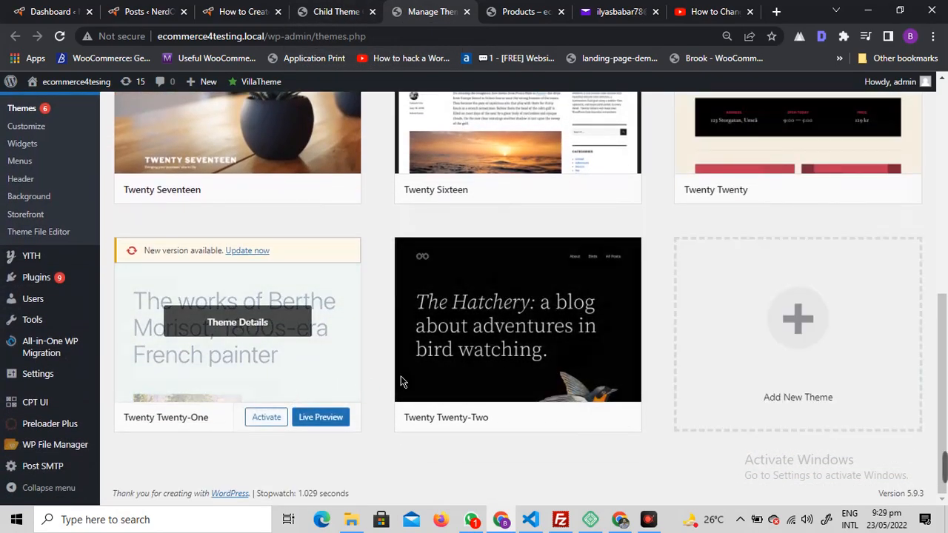
pyautogui.click(606, 417)
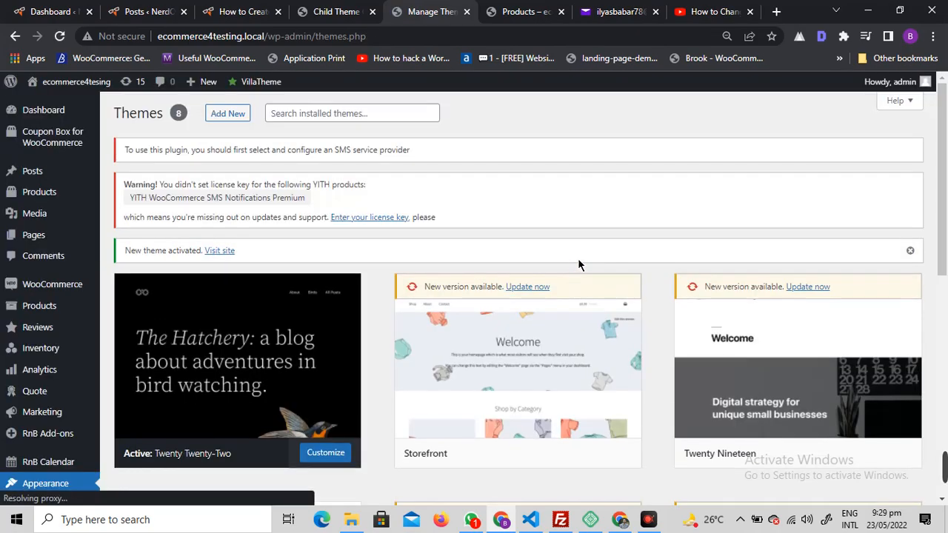
# Reload the storefront's Shop page and review its header and product listings under the newly activated theme
pyautogui.scroll(-3, 481, 222)
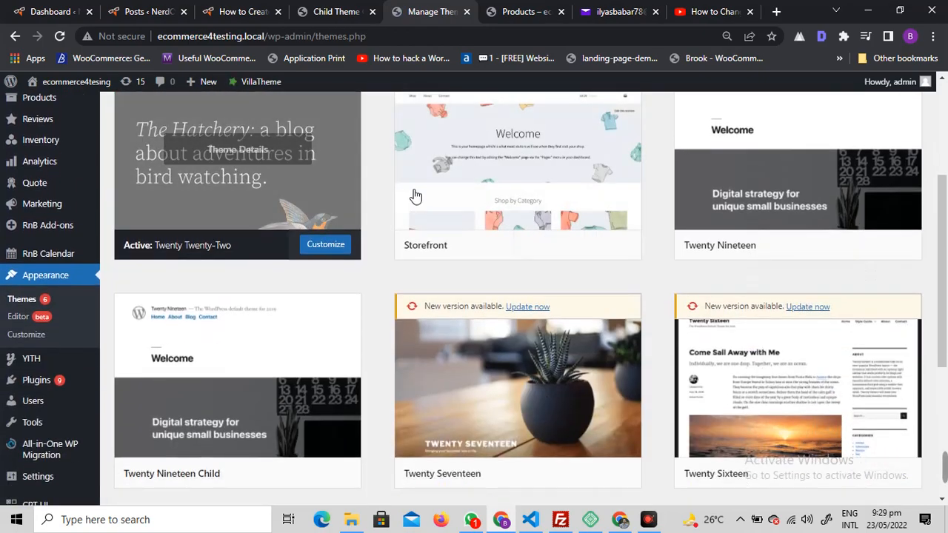
pyautogui.scroll(2, 356, 215)
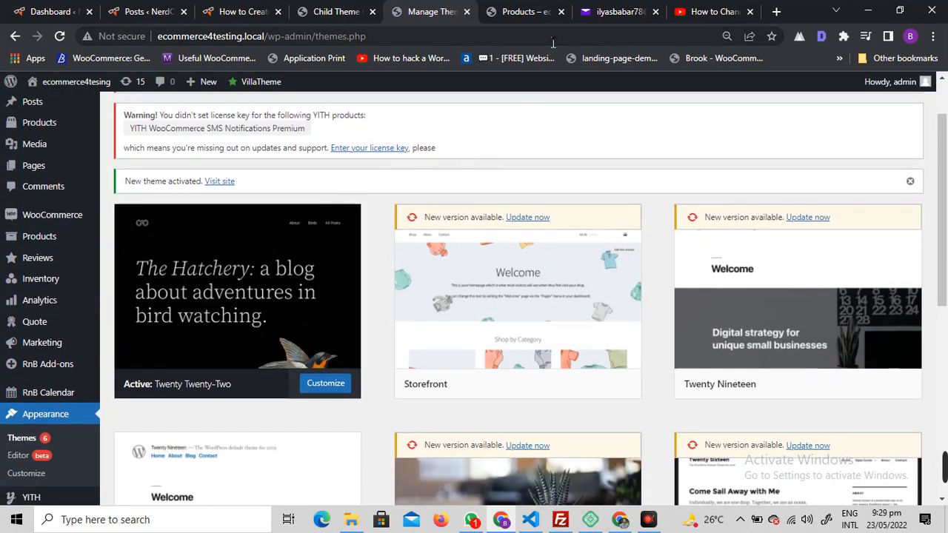
pyautogui.click(528, 8)
pyautogui.press('F5')
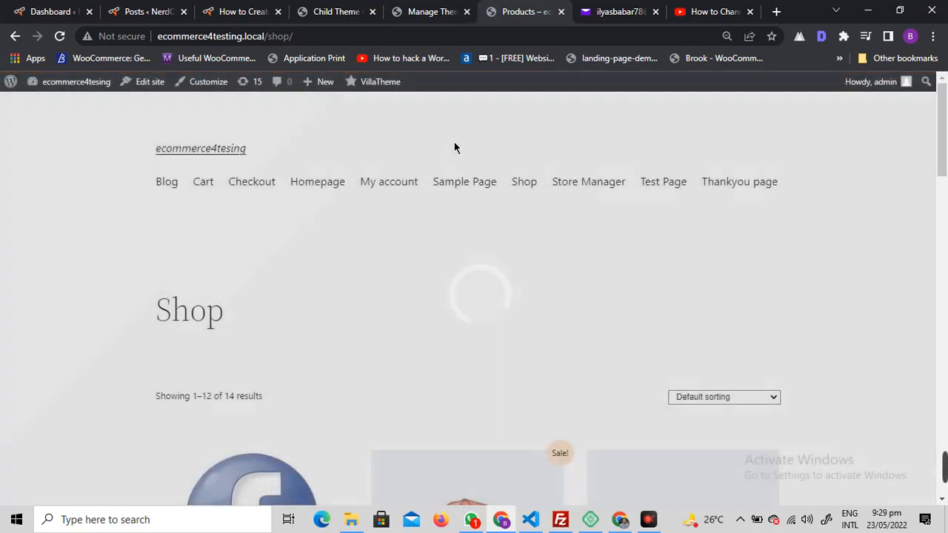
pyautogui.scroll(-5, 534, 265)
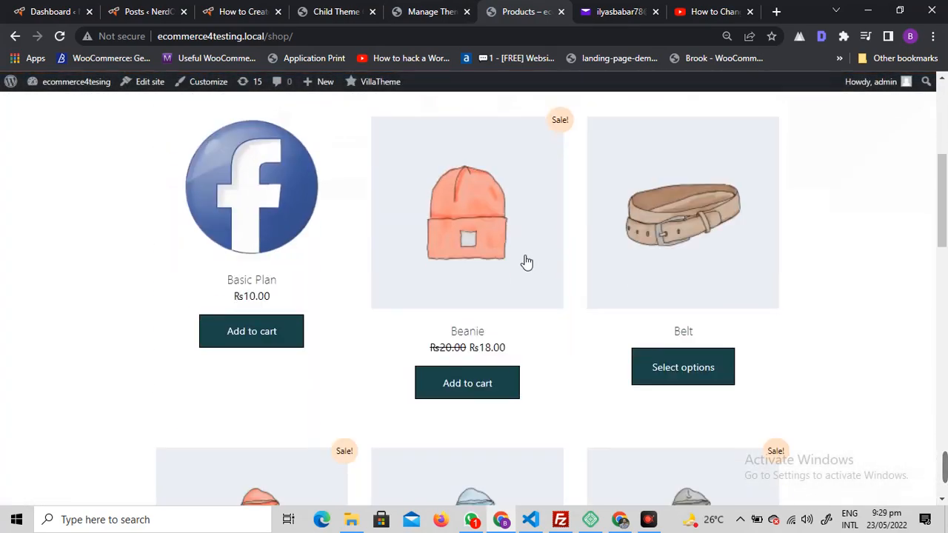
pyautogui.scroll(-12, 508, 180)
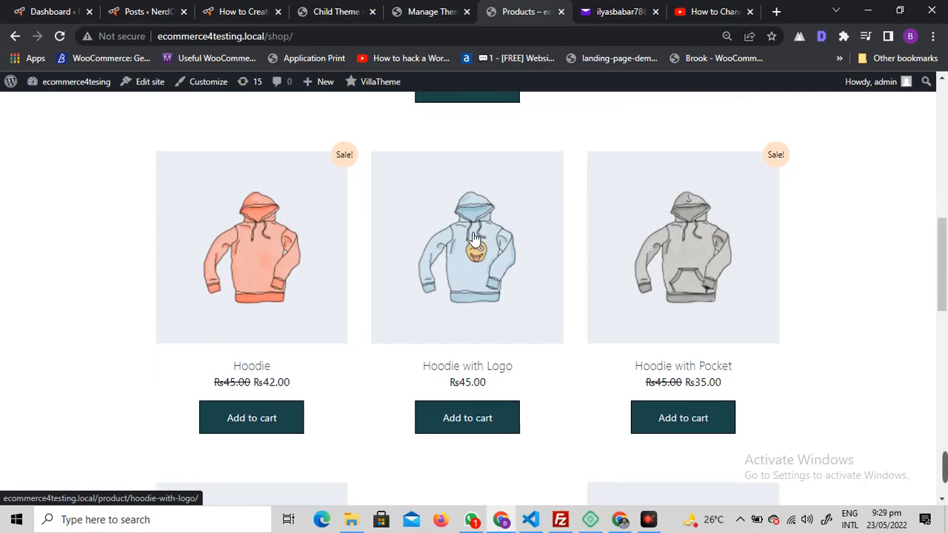
pyautogui.scroll(15, 500, 260)
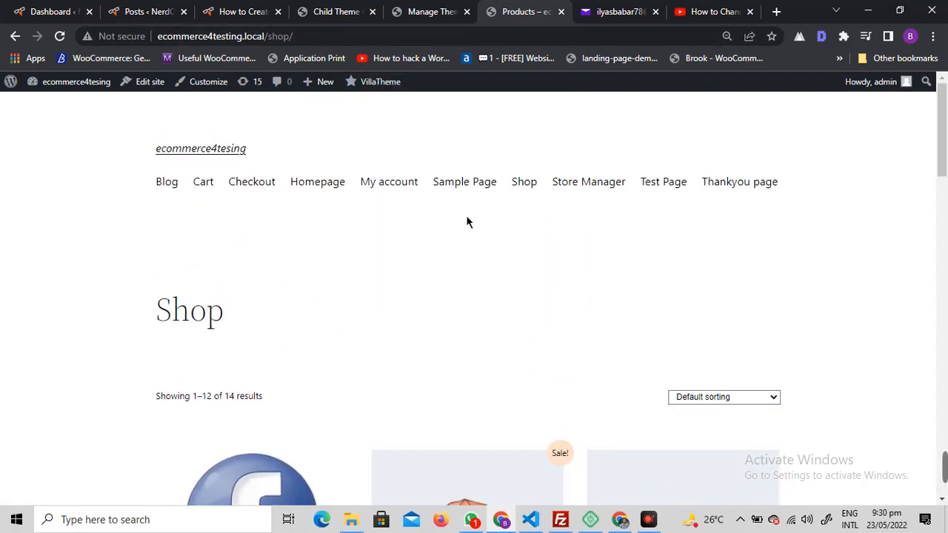
# Check the active theme on the Themes page, then return to the Child Theme Configurator's Parent/Child action options
pyautogui.click(348, 9)
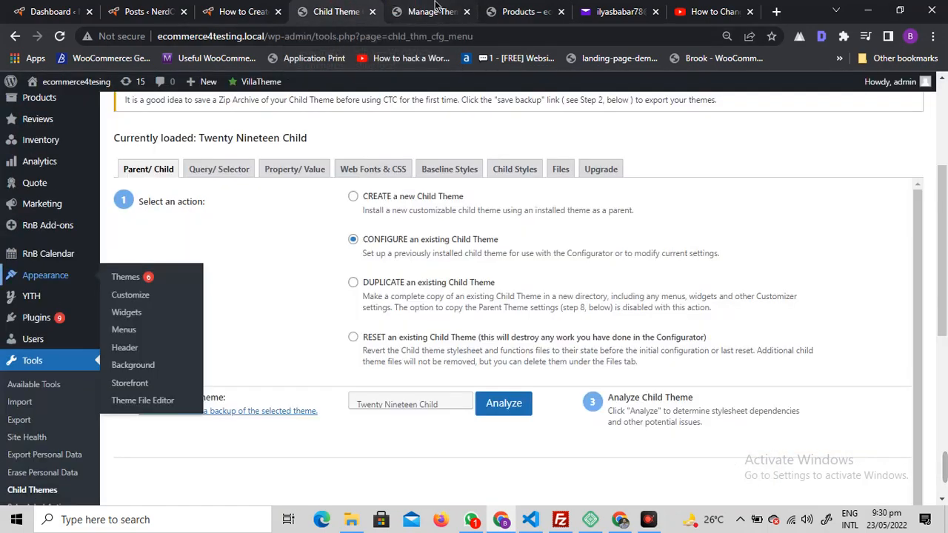
pyautogui.click(434, 9)
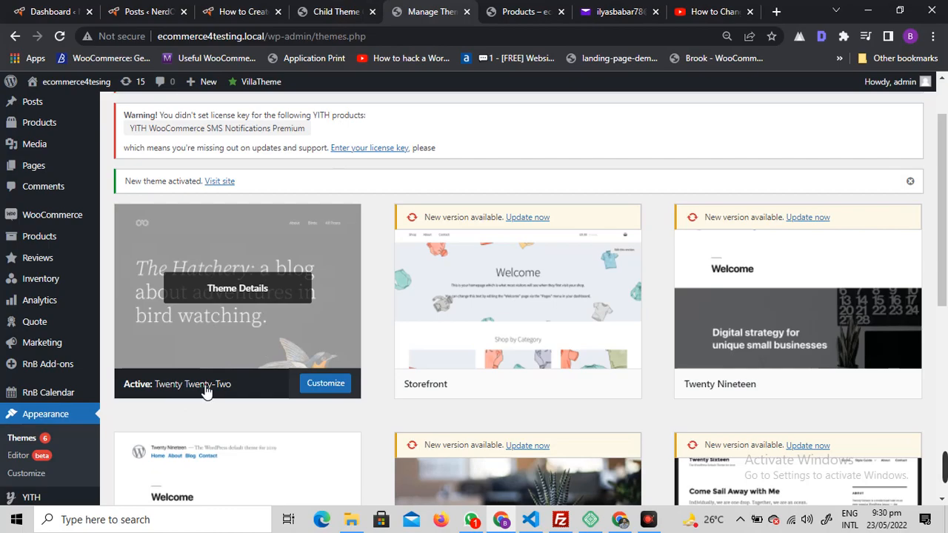
pyautogui.click(378, 9)
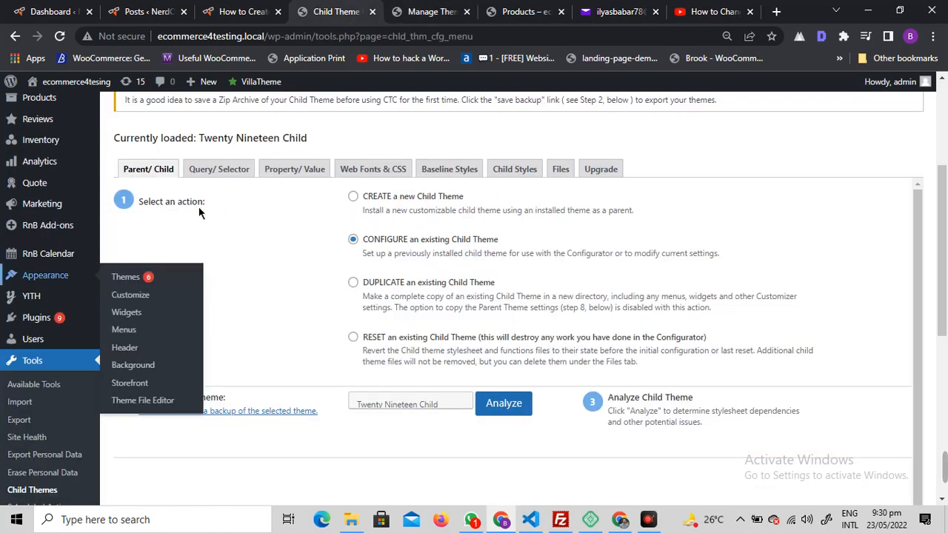
pyautogui.scroll(-1, 37, 307)
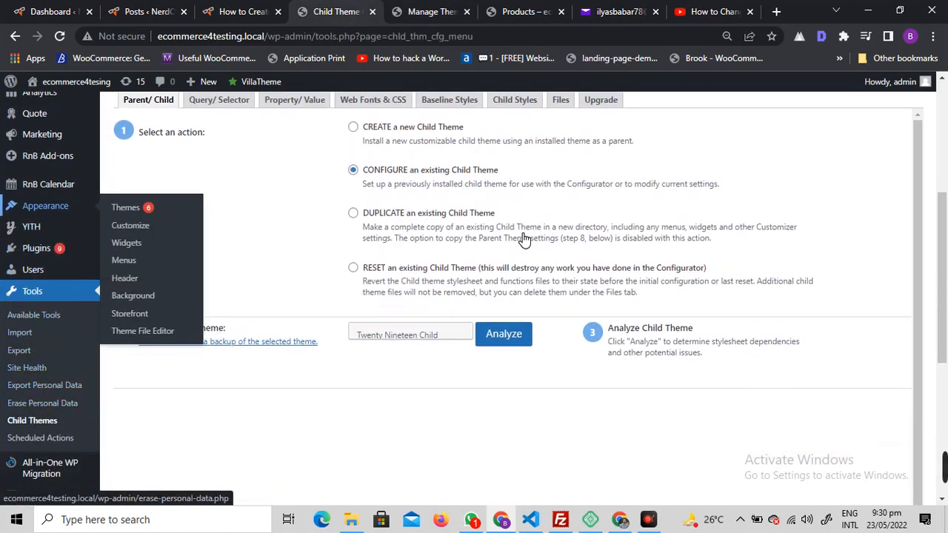
# Set the Child Theme Configurator's action to CREATE a new Child Theme
pyautogui.scroll(2, 430, 304)
pyautogui.scroll(-2, 366, 293)
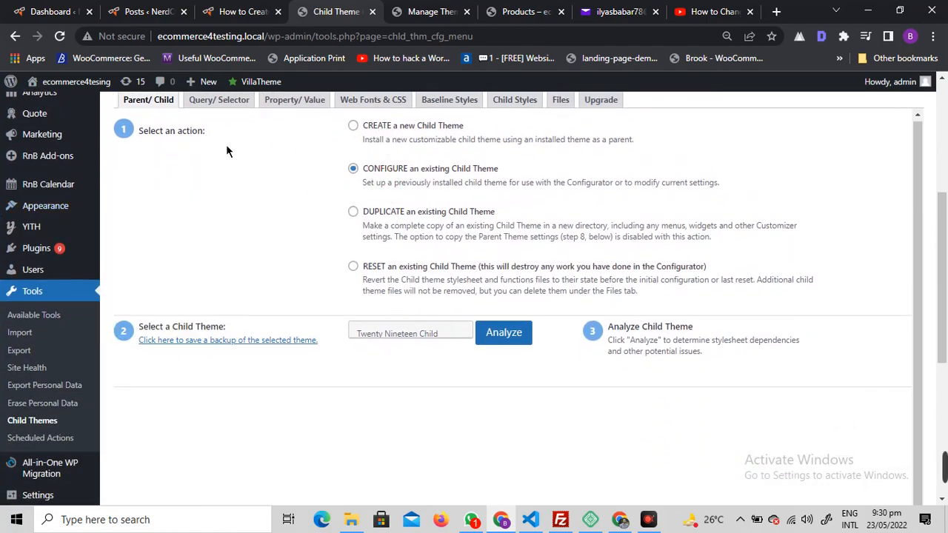
pyautogui.moveTo(138, 131); pyautogui.dragTo(200, 138)
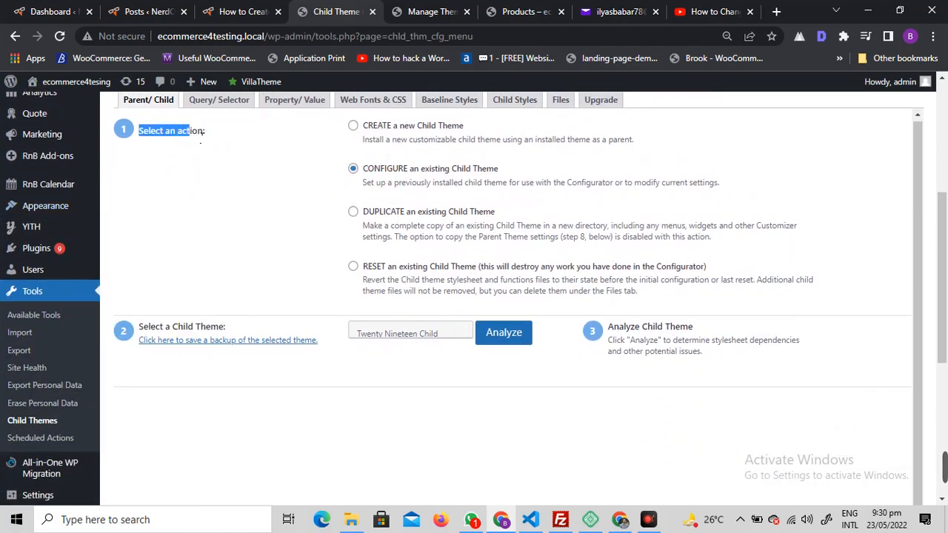
pyautogui.click(402, 132)
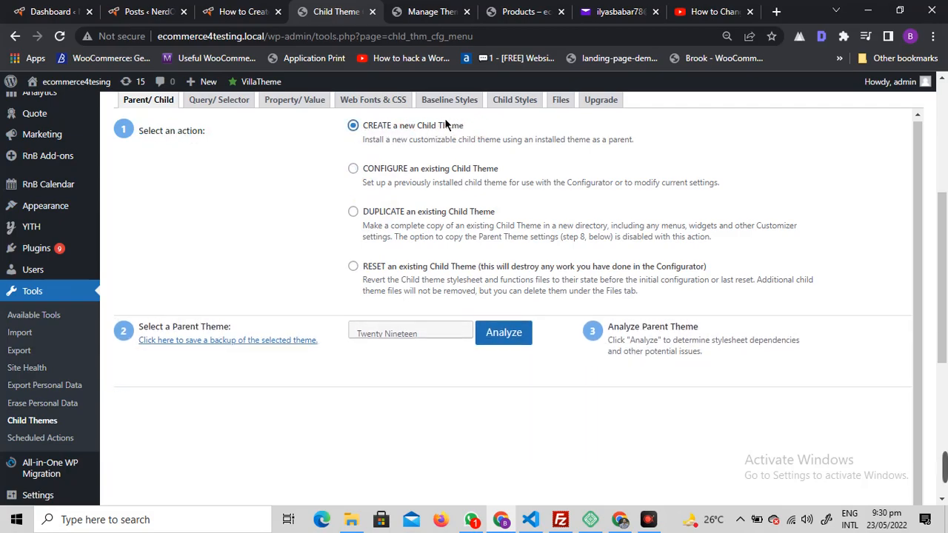
# Choose Twenty Twenty-Two as the parent theme and analyze its stylesheet dependencies
pyautogui.click(437, 333)
pyautogui.scroll(-3, 543, 207)
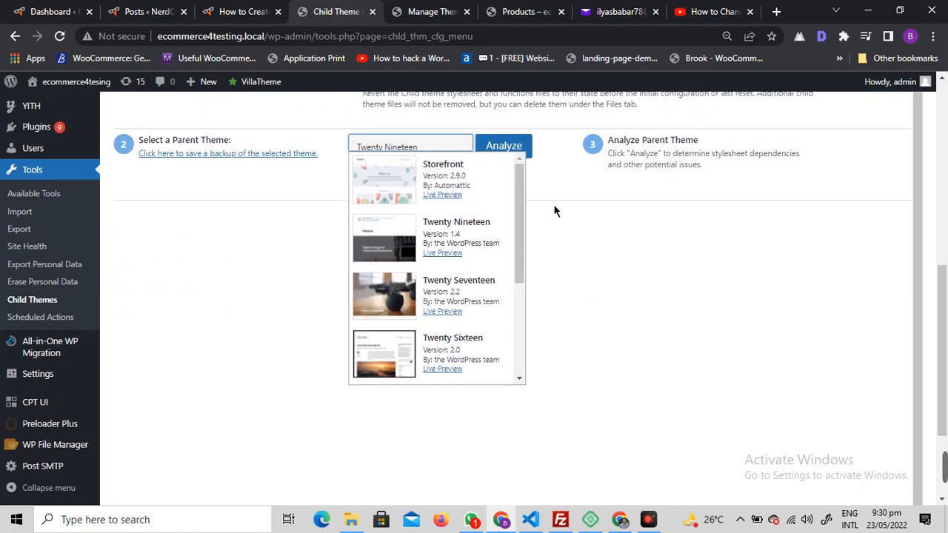
pyautogui.scroll(-3, 385, 211)
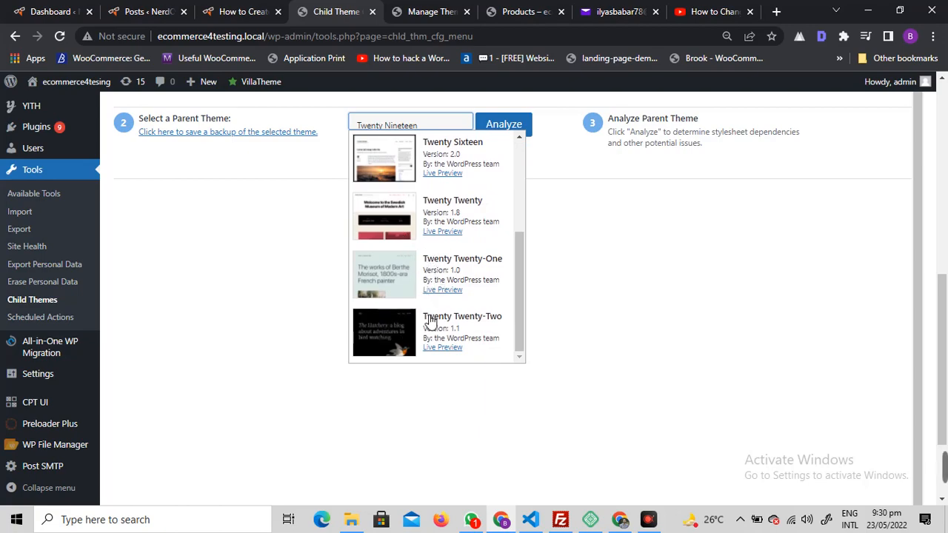
pyautogui.click(402, 331)
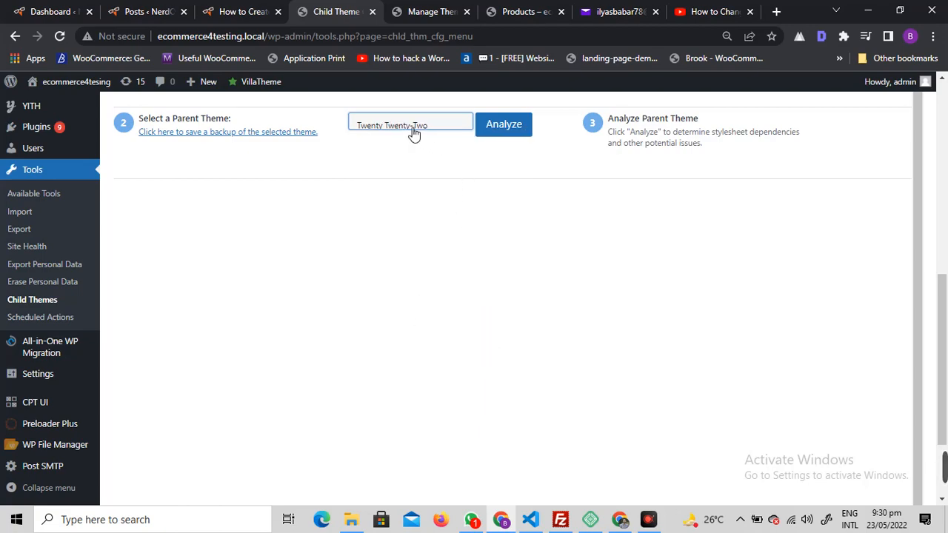
pyautogui.click(502, 124)
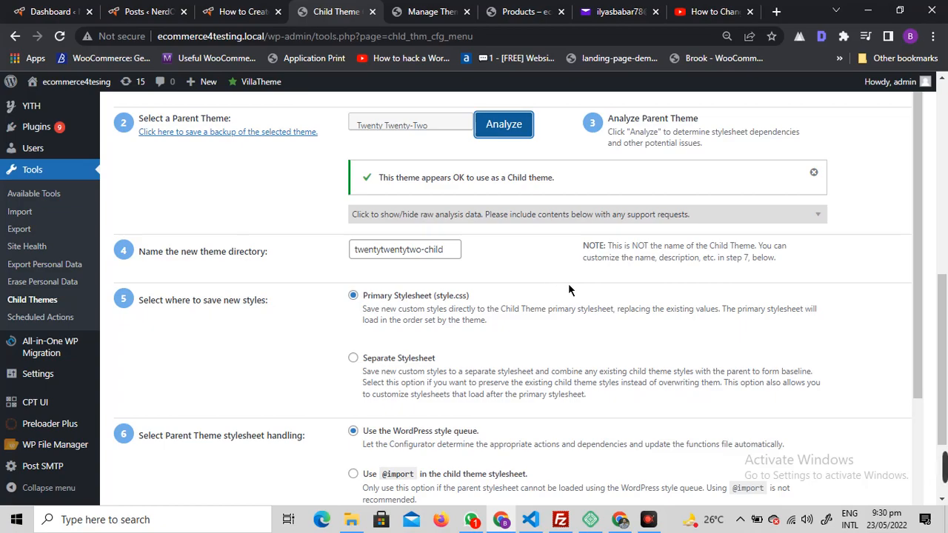
# Review the analysis result, theme directory name, stylesheet location and handling options, attributes and copy settings for the new child theme
pyautogui.scroll(-1, 517, 277)
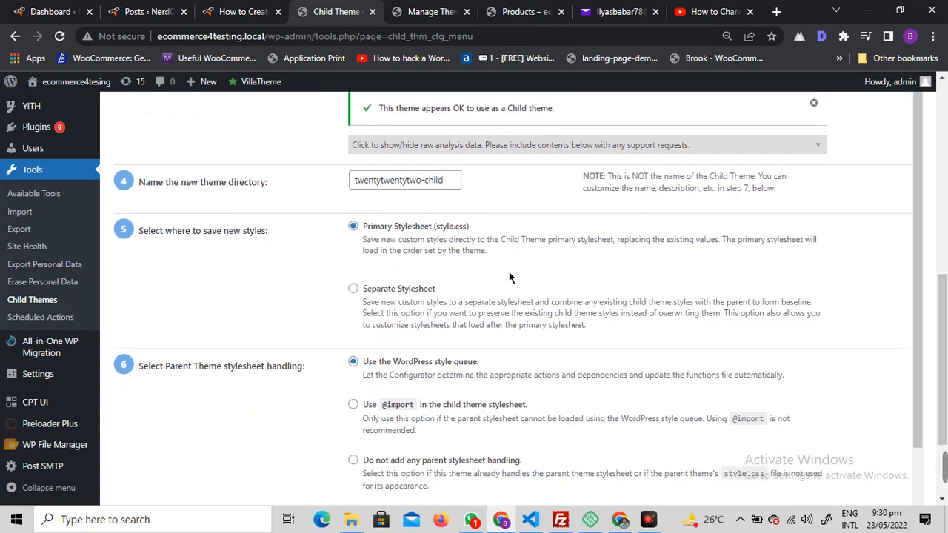
pyautogui.scroll(-3, 430, 238)
pyautogui.scroll(4, 400, 222)
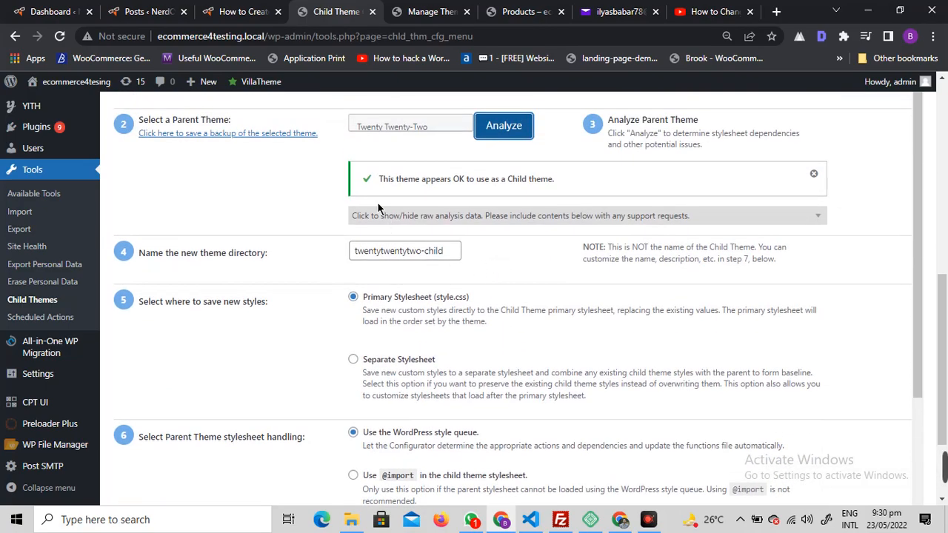
pyautogui.scroll(-2, 228, 205)
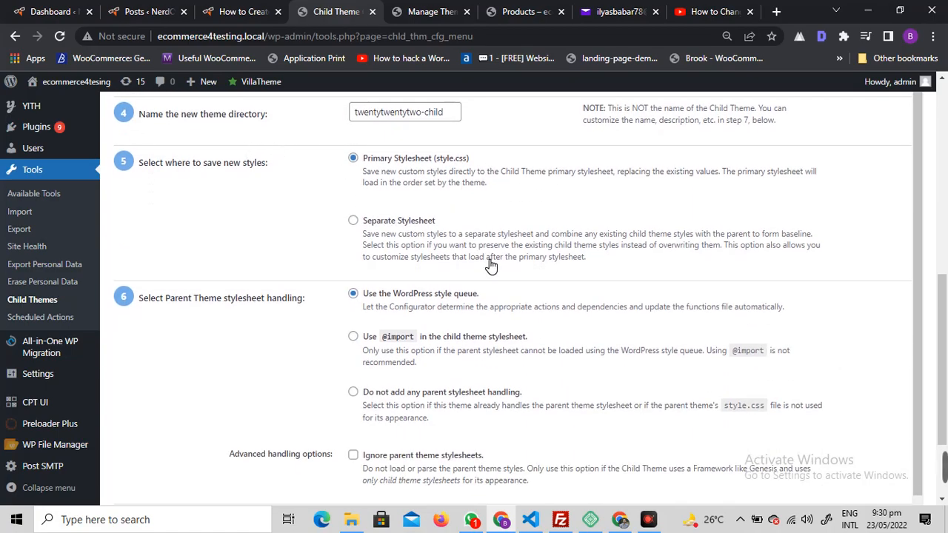
pyautogui.scroll(2, 489, 265)
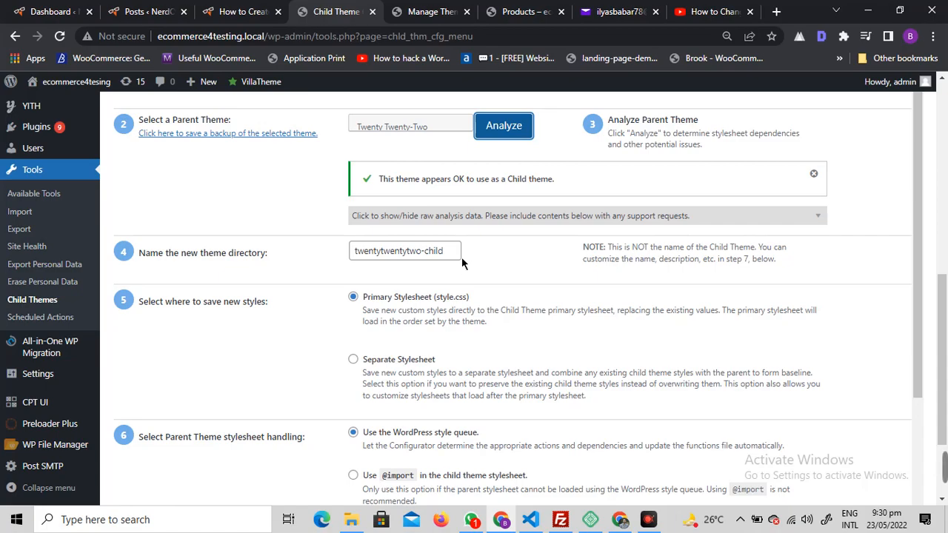
pyautogui.scroll(-2, 454, 241)
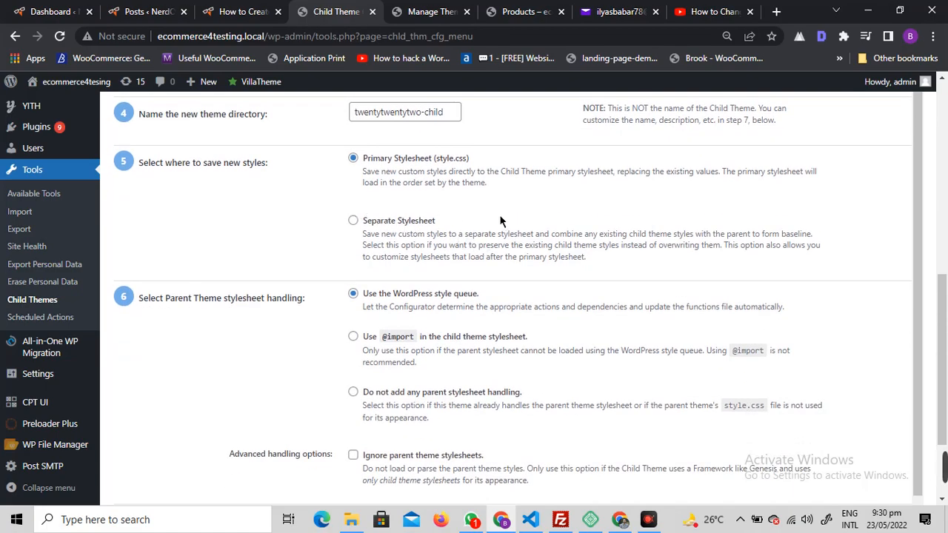
pyautogui.scroll(-2, 458, 252)
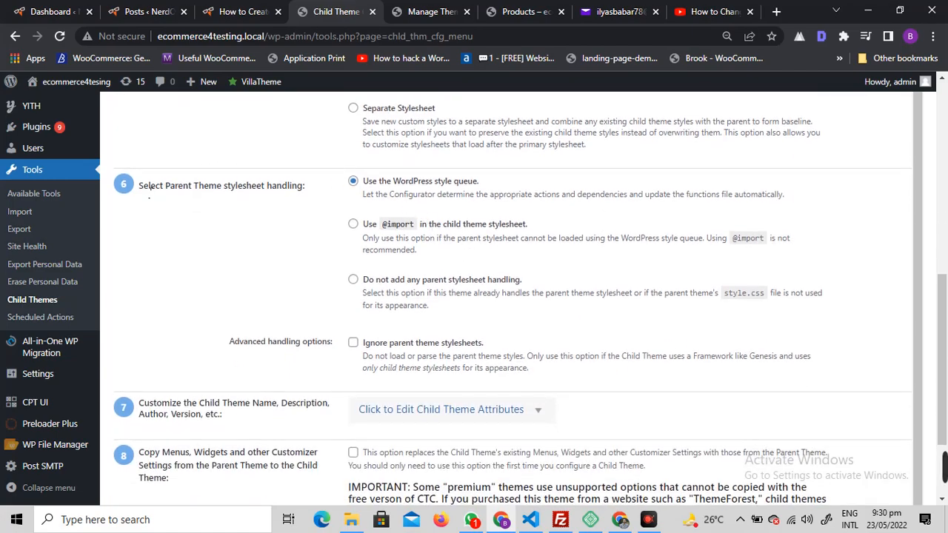
pyautogui.scroll(4, 144, 191)
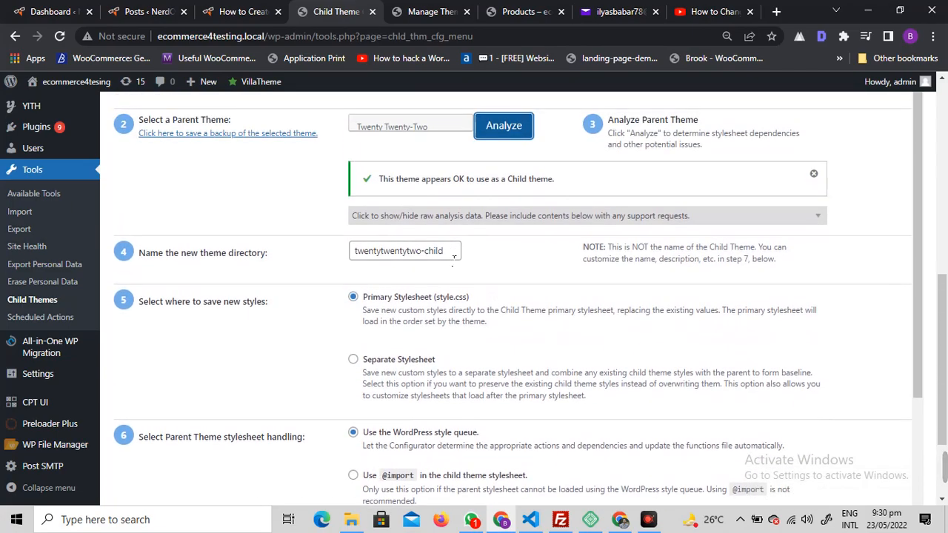
pyautogui.scroll(-3, 469, 265)
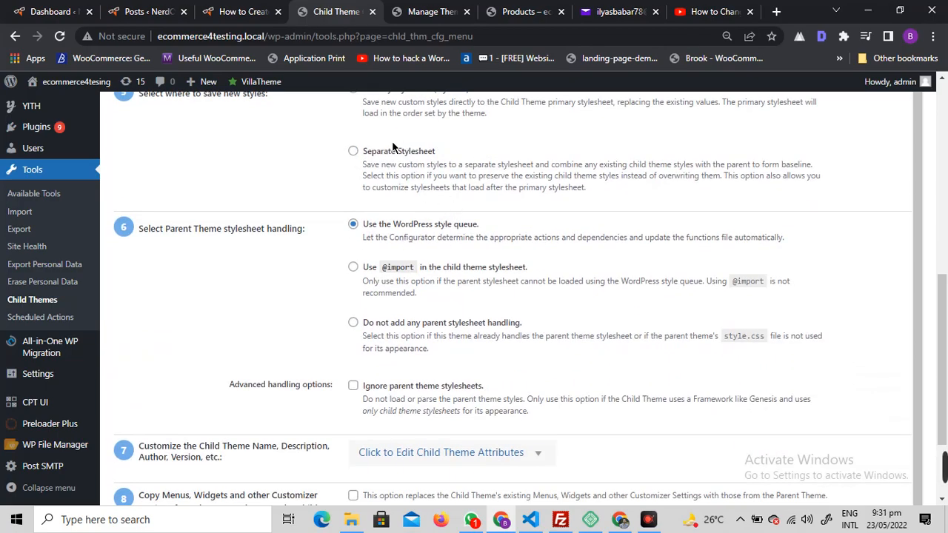
pyautogui.scroll(-1, 457, 259)
pyautogui.scroll(-2, 387, 229)
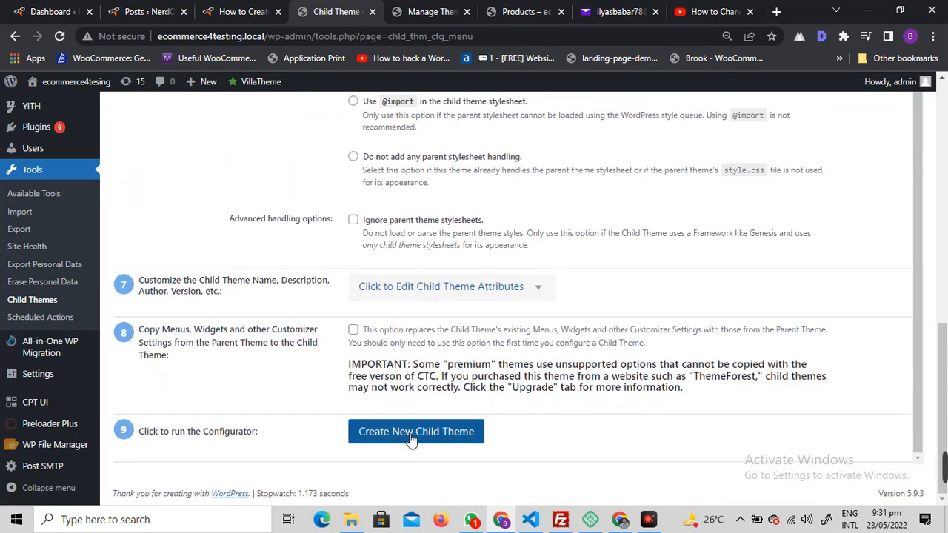
pyautogui.scroll(3, 404, 215)
pyautogui.scroll(-3, 426, 256)
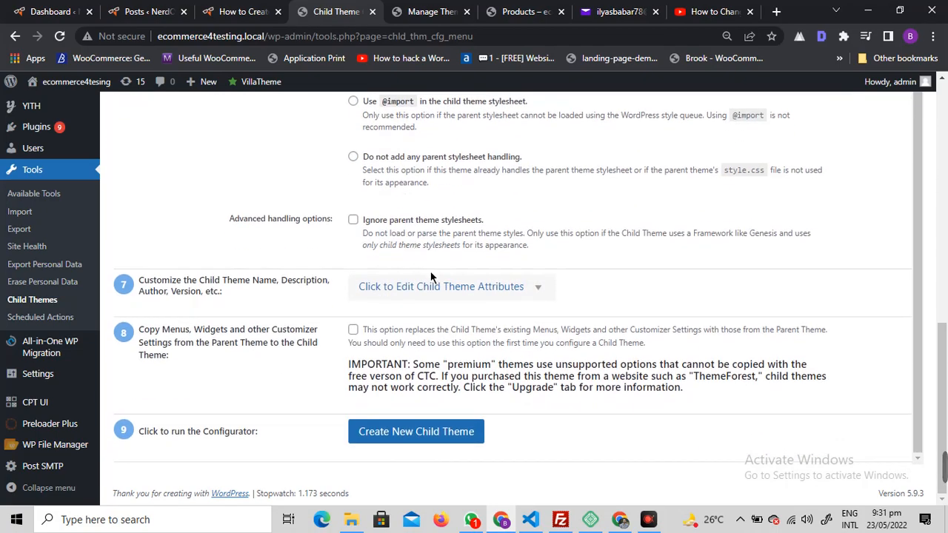
# Create the new child theme with the default configurator settings and check the generation notice
pyautogui.click(434, 438)
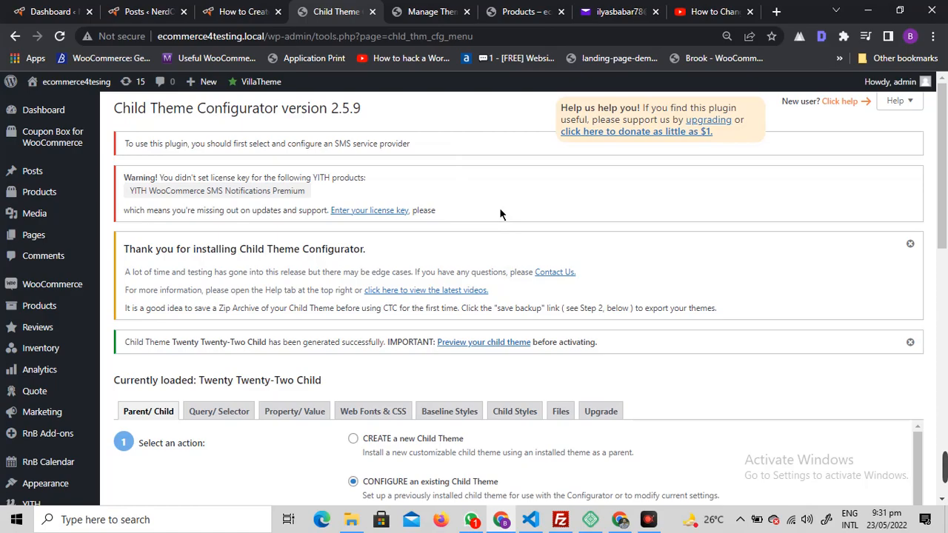
pyautogui.scroll(-10, 345, 283)
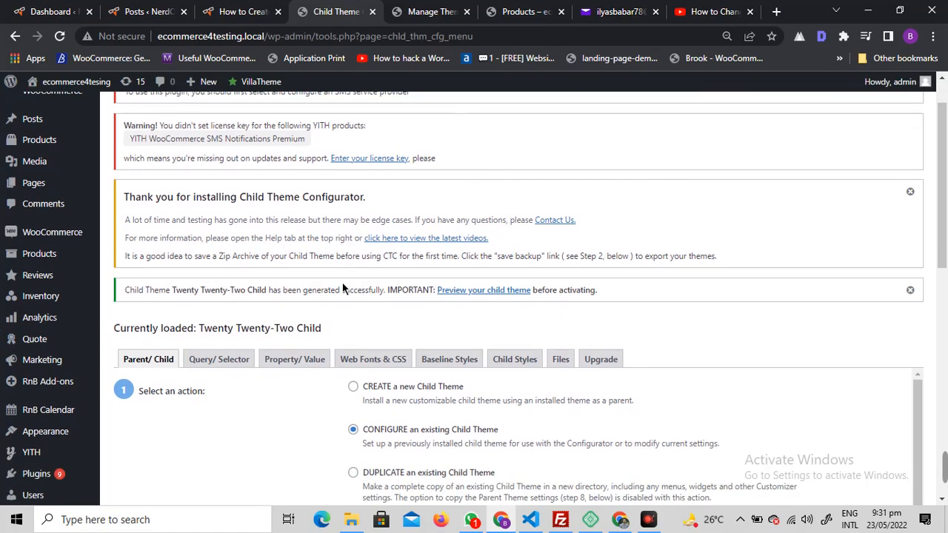
pyautogui.scroll(10, 419, 400)
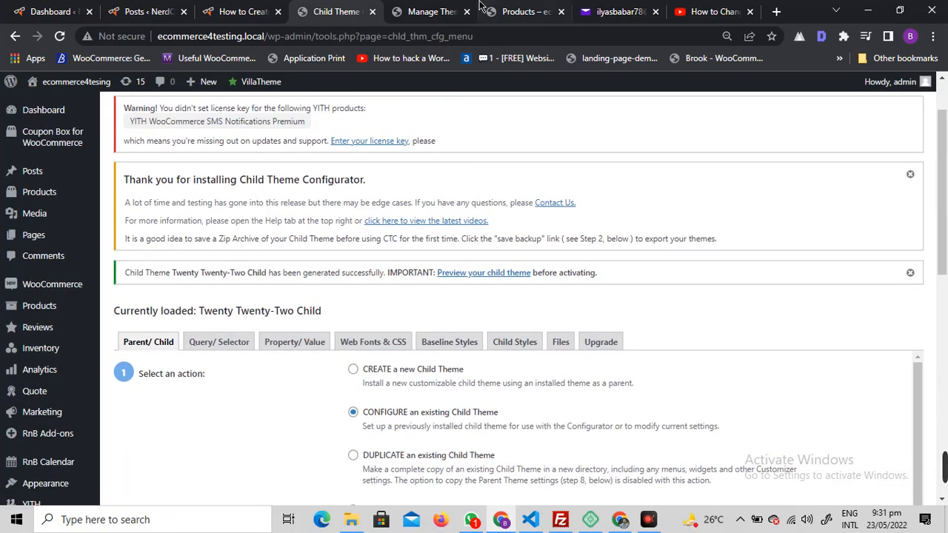
# Return to the Themes management page and reload its list of installed themes
pyautogui.click(444, 12)
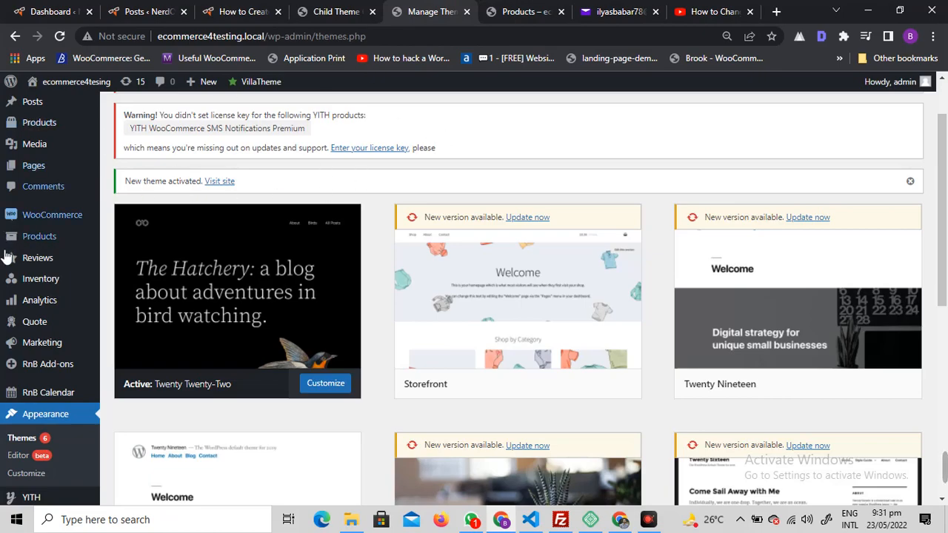
pyautogui.moveTo(220, 357)
pyautogui.click(77, 412)
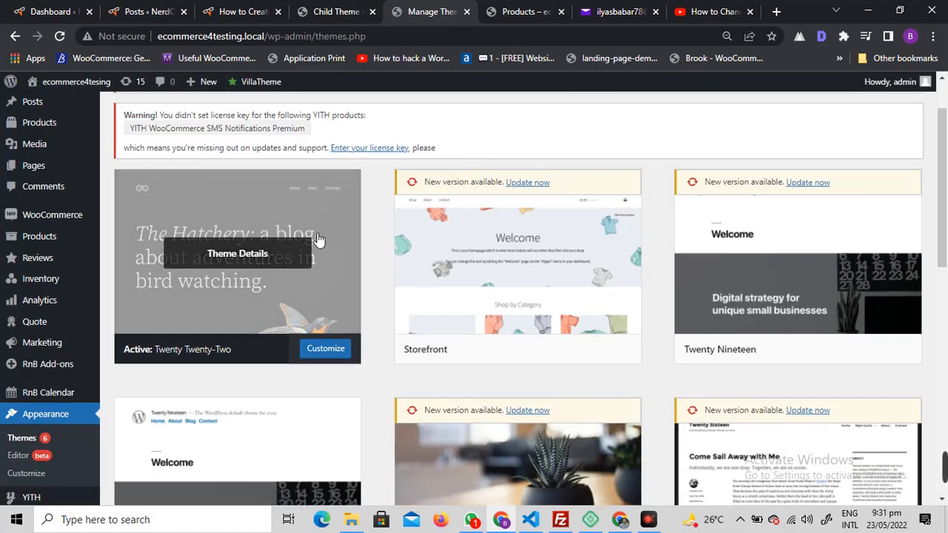
pyautogui.scroll(-4, 286, 180)
pyautogui.scroll(5, 297, 274)
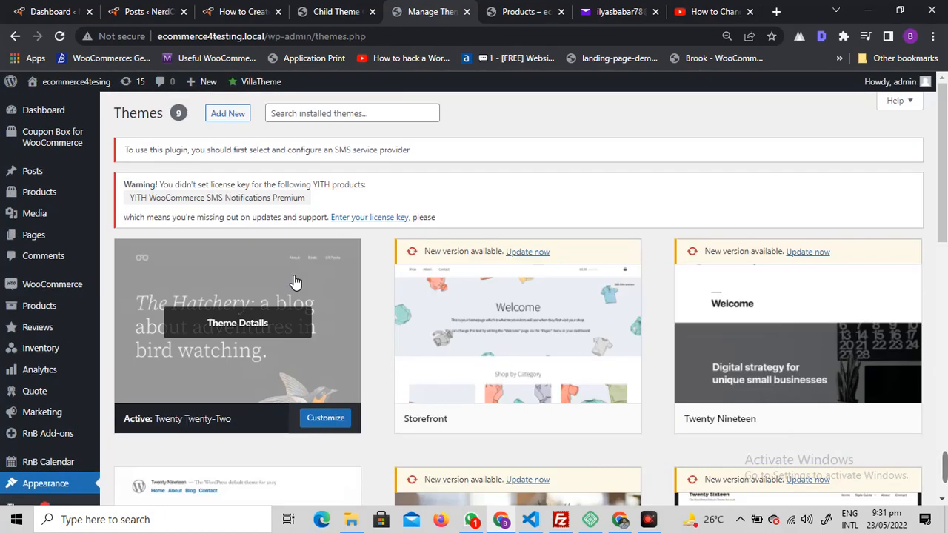
# Activate the Twenty Twenty-Two Child theme and check the active theme on the Themes page
pyautogui.scroll(-4, 296, 282)
pyautogui.scroll(-5, 758, 265)
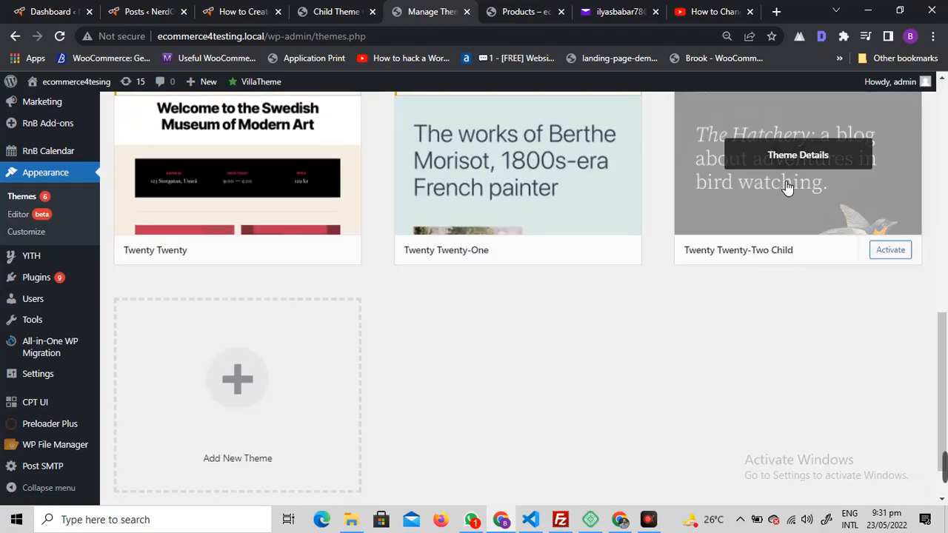
pyautogui.scroll(2, 789, 207)
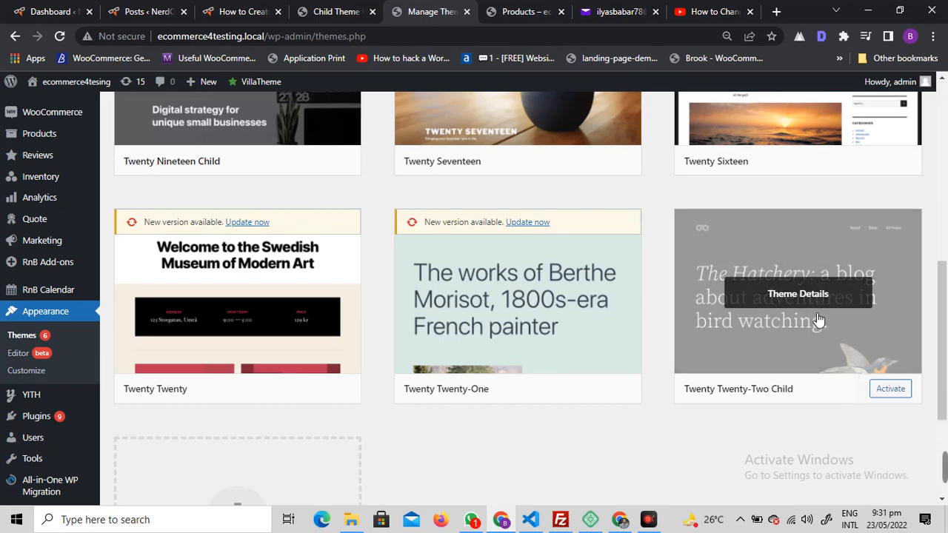
pyautogui.click(897, 393)
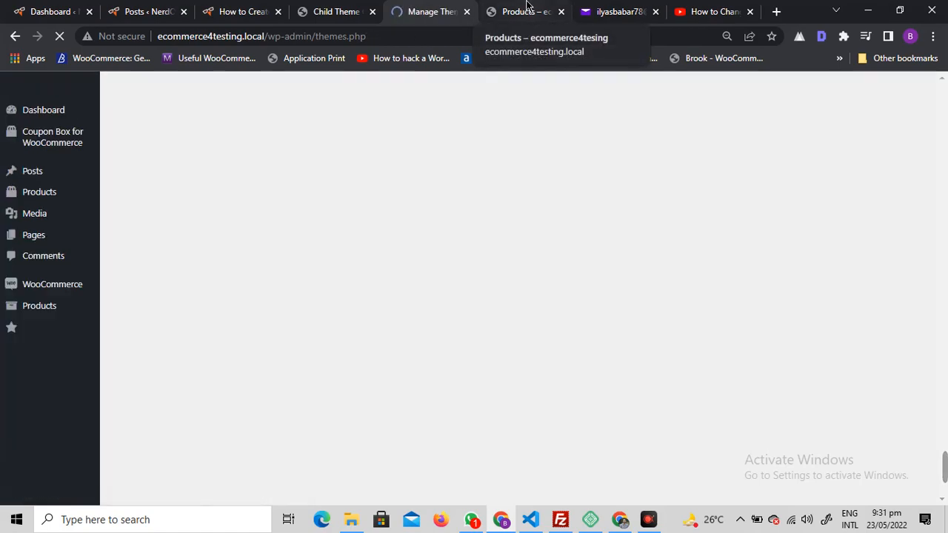
pyautogui.click(528, 7)
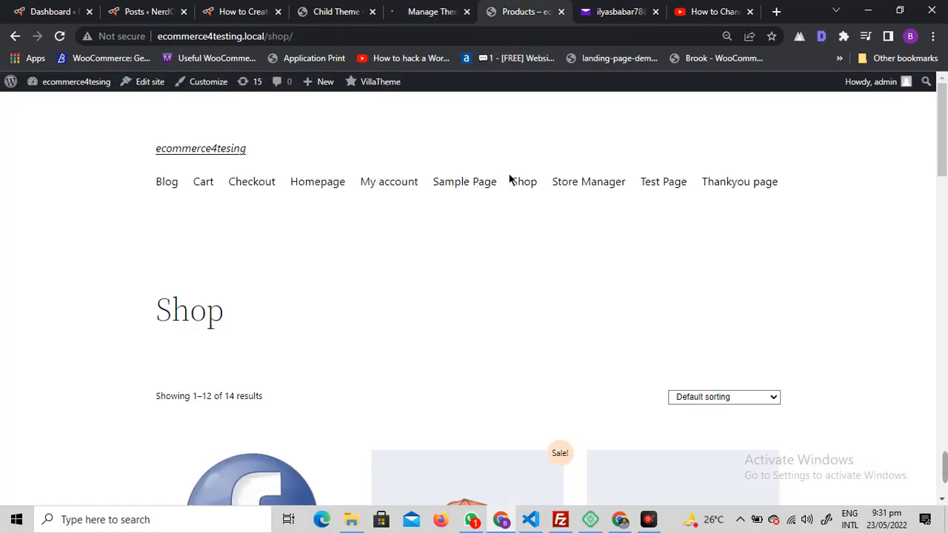
pyautogui.click(415, 7)
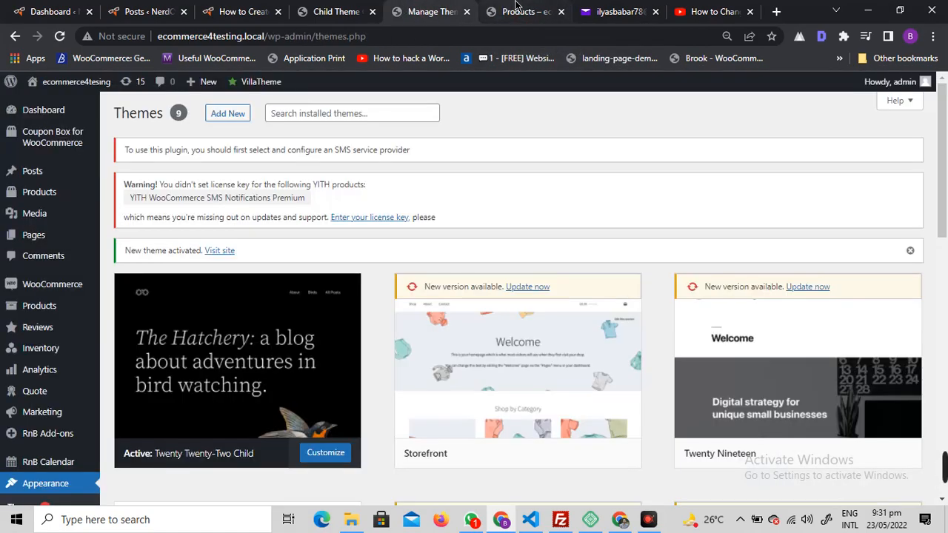
# Reload the storefront's Shop page and review its header, product listings and footer under the activated child theme
pyautogui.click(522, 8)
pyautogui.press('F5')
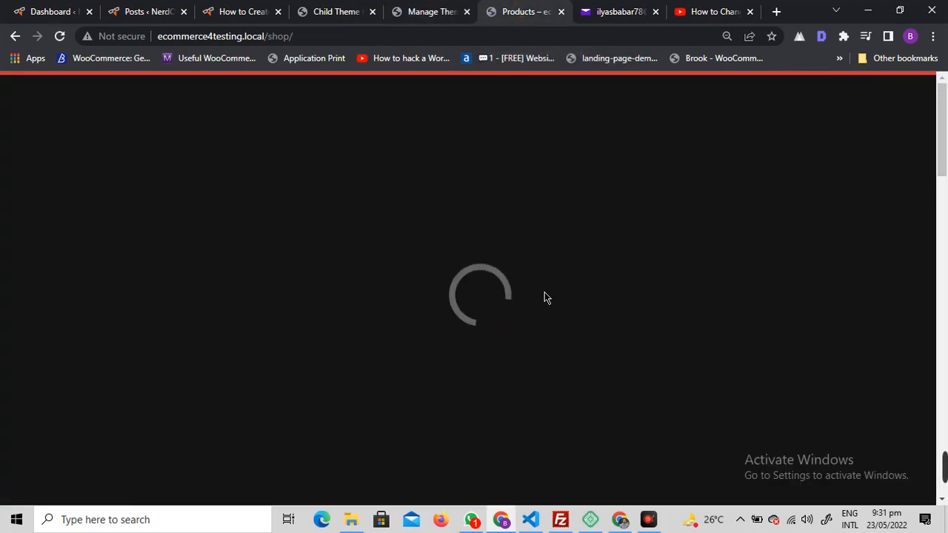
pyautogui.scroll(-15, 528, 260)
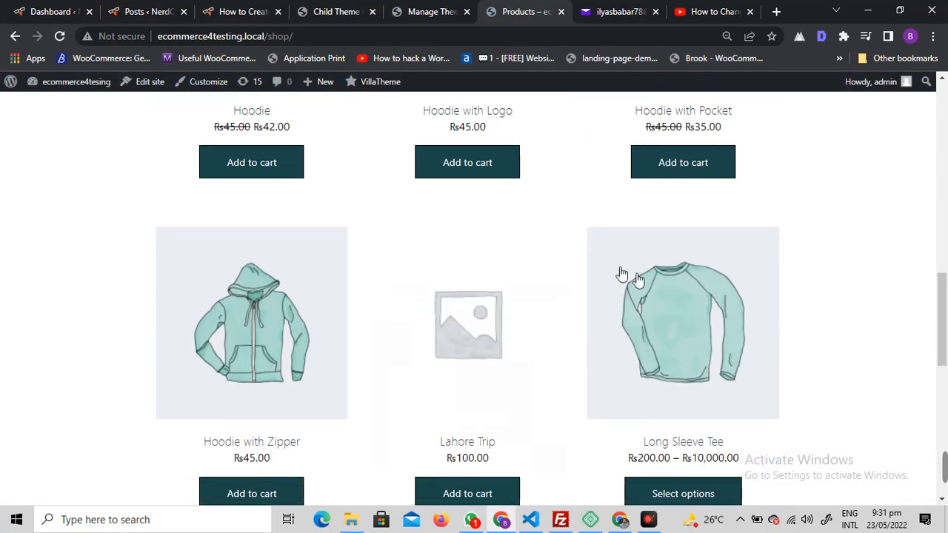
pyautogui.scroll(-3, 444, 281)
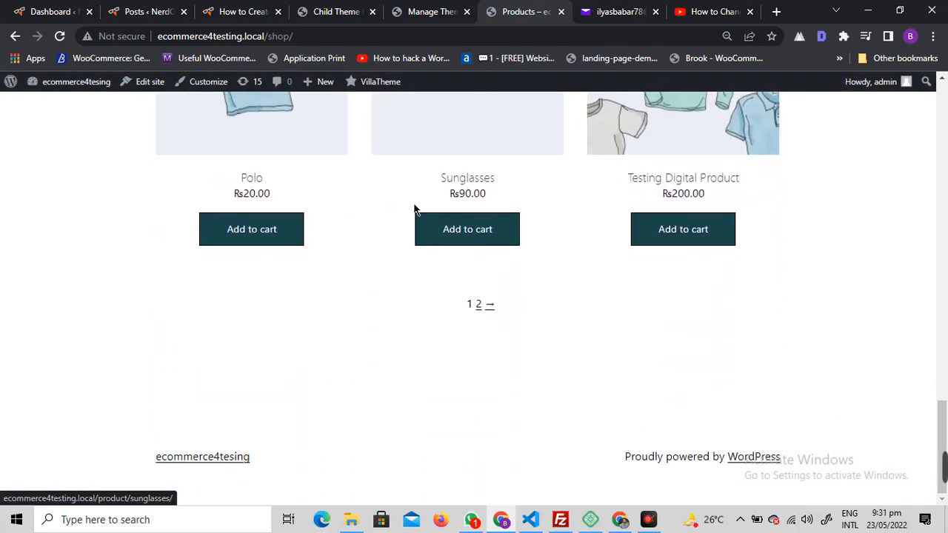
pyautogui.scroll(10, 417, 207)
pyautogui.scroll(5, 534, 326)
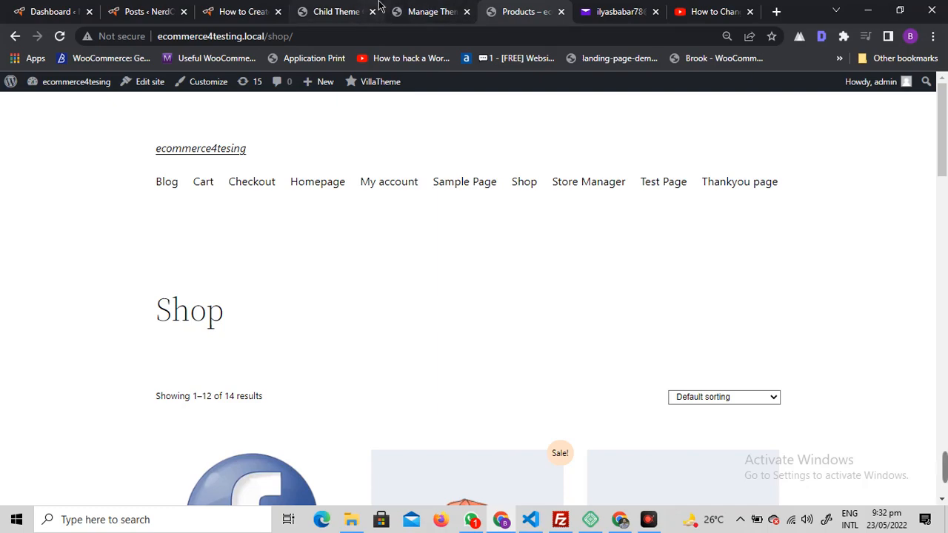
# Revisit the Child Theme Configurator's notices, then go back to the Themes management page
pyautogui.click(340, 5)
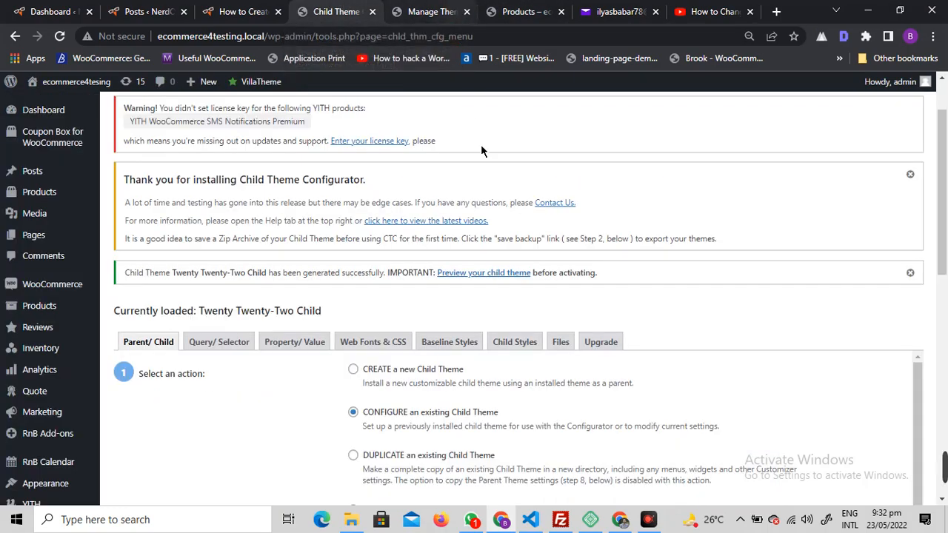
pyautogui.scroll(1, 489, 238)
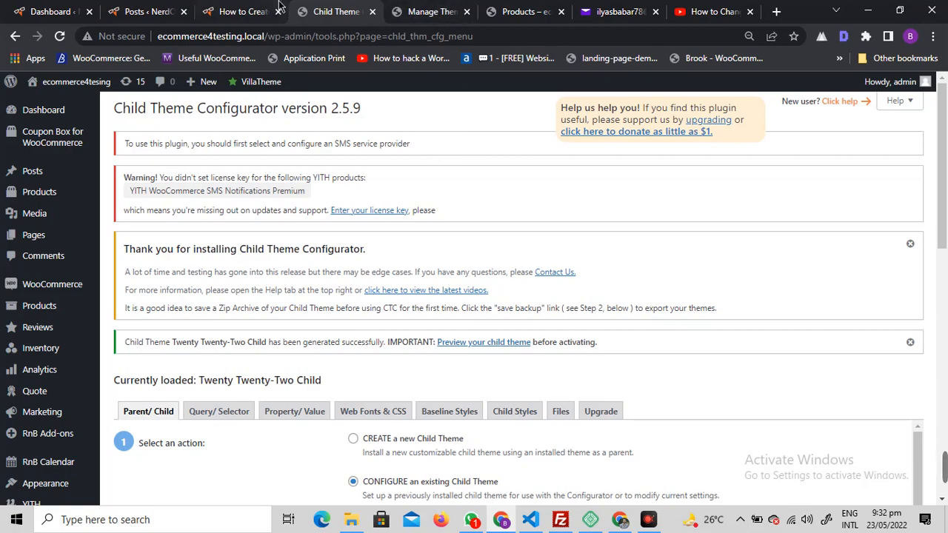
pyautogui.click(450, 6)
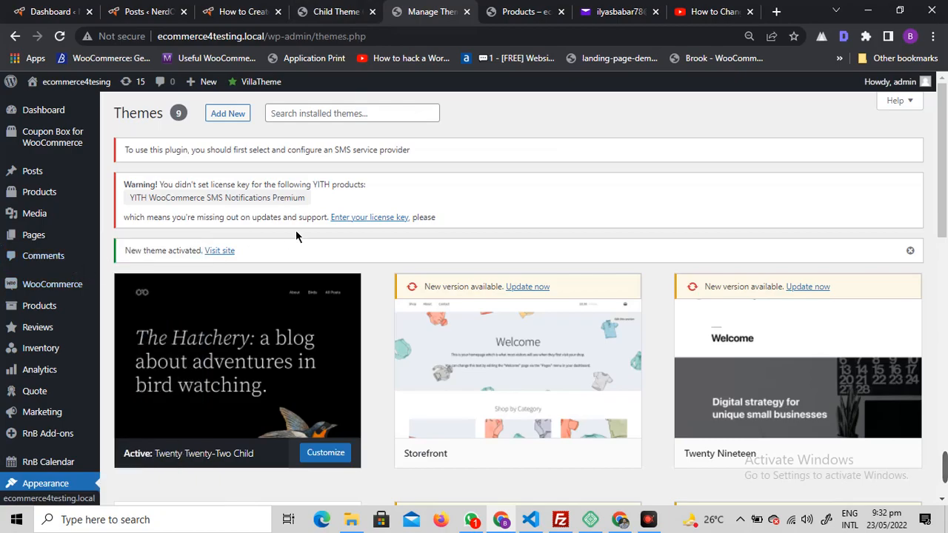
# Activate the Storefront theme on the Themes management page
pyautogui.scroll(-1, 285, 252)
pyautogui.scroll(-2, 63, 263)
pyautogui.click(44, 280)
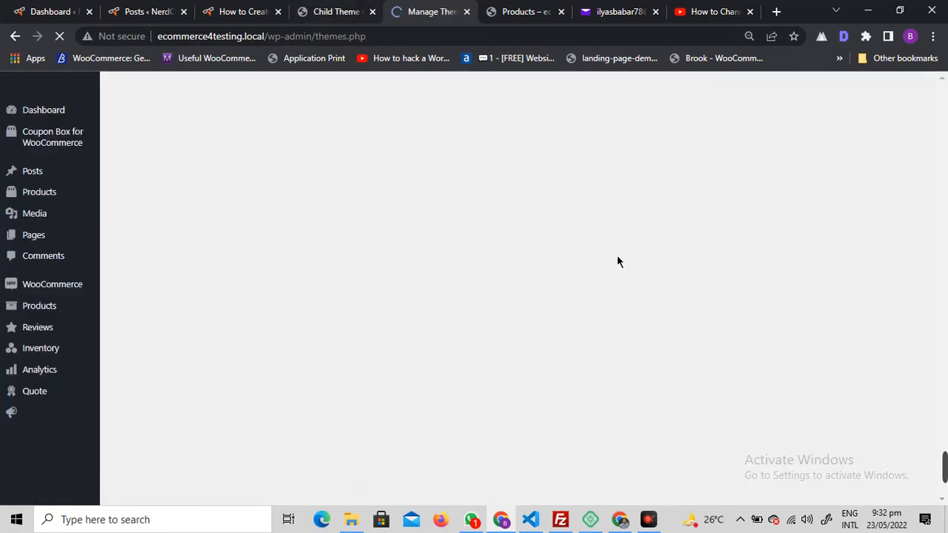
pyautogui.scroll(-2, 540, 227)
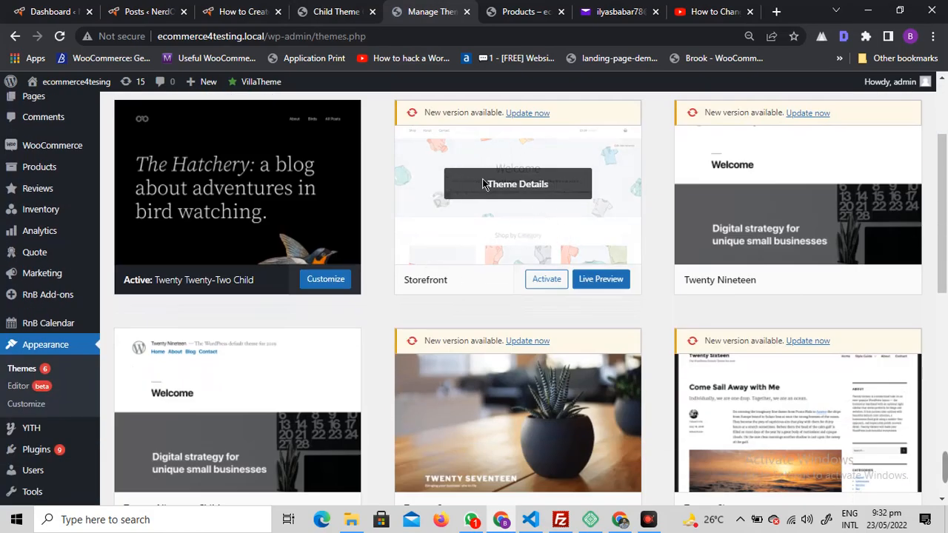
pyautogui.scroll(1, 510, 221)
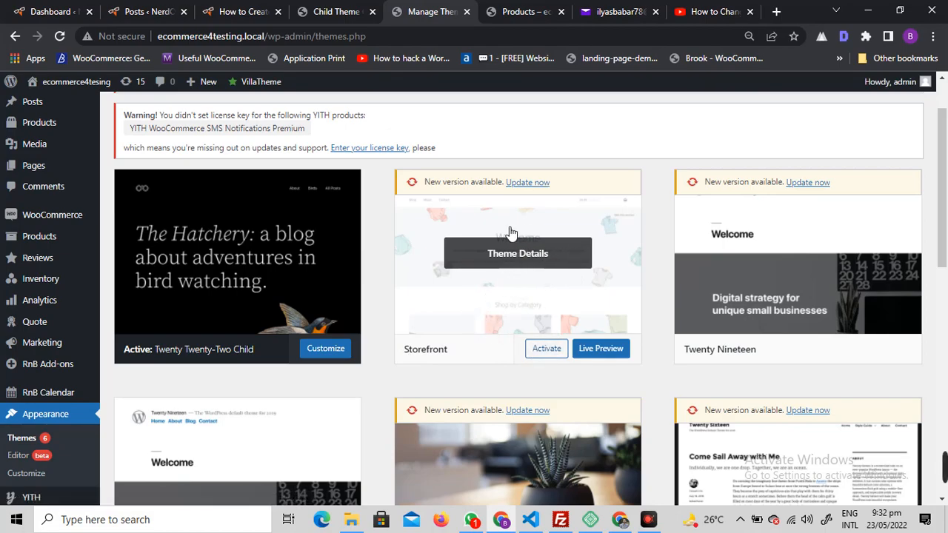
pyautogui.click(551, 353)
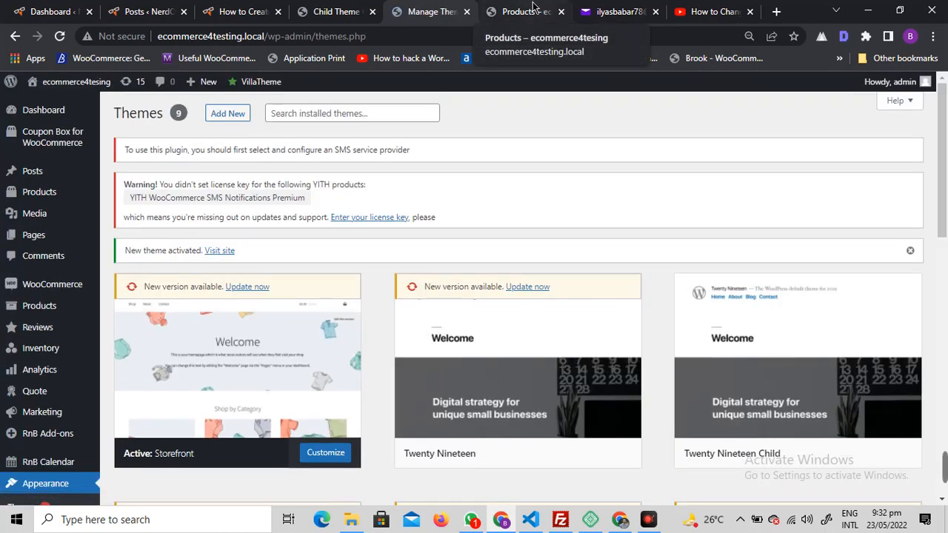
# Reload the storefront's Shop page under the Storefront theme and briefly revisit the Child Theme Configurator page
pyautogui.click(527, 11)
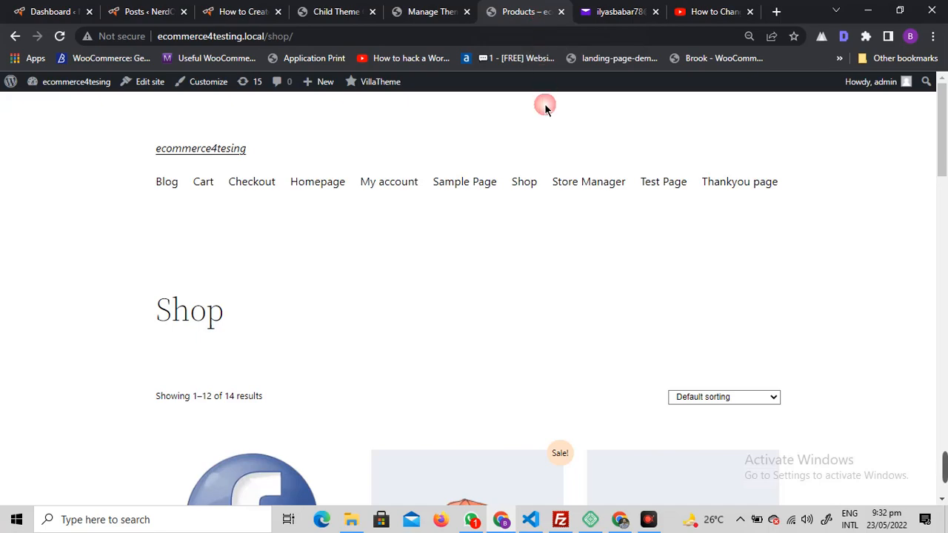
pyautogui.press('F5')
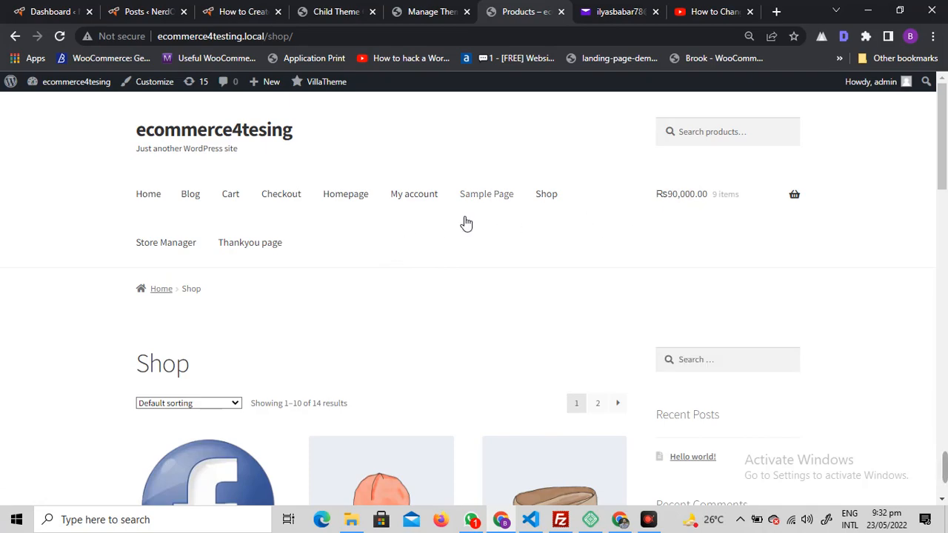
pyautogui.click(433, 10)
pyautogui.click(348, 9)
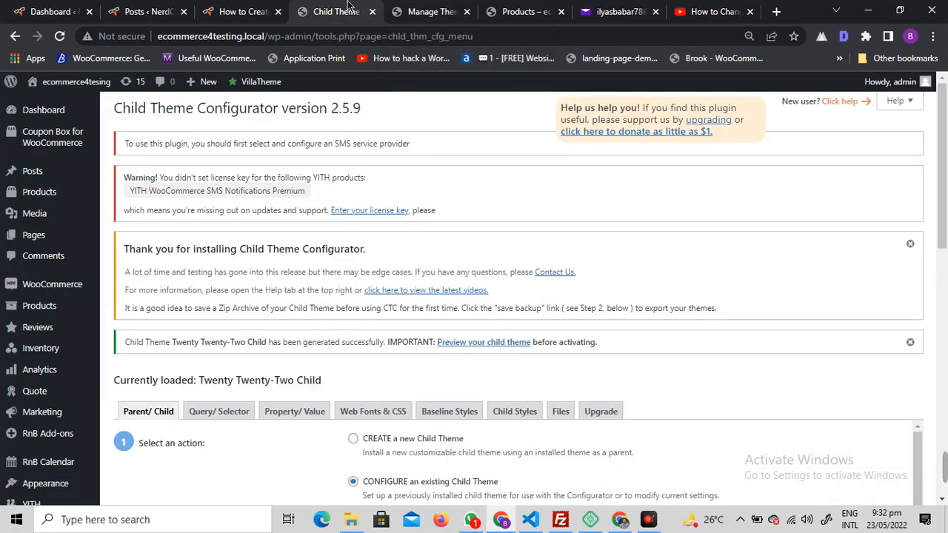
pyautogui.click(525, 11)
# Switch to Visual Studio Code and look over the theme folders in the open themes project
pyautogui.hotkey('alt', 'Tab')
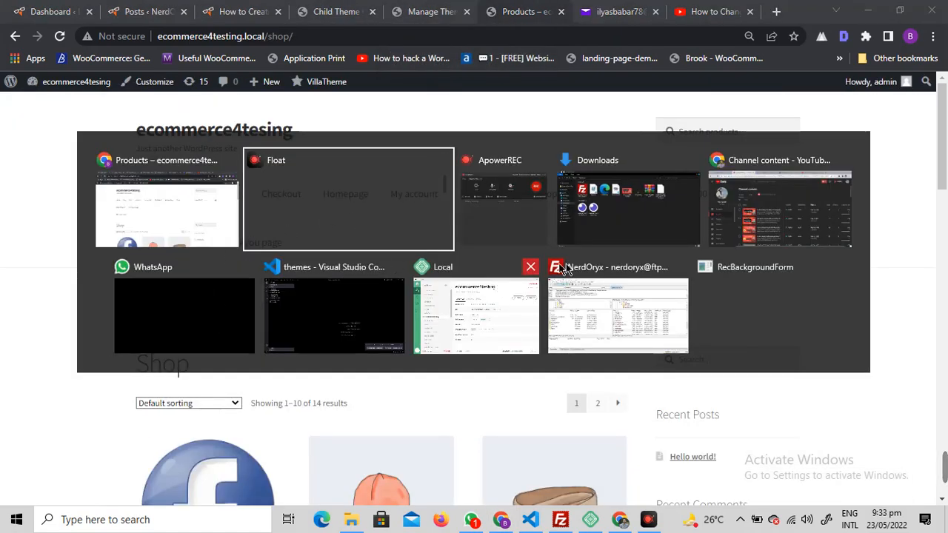
pyautogui.click(295, 322)
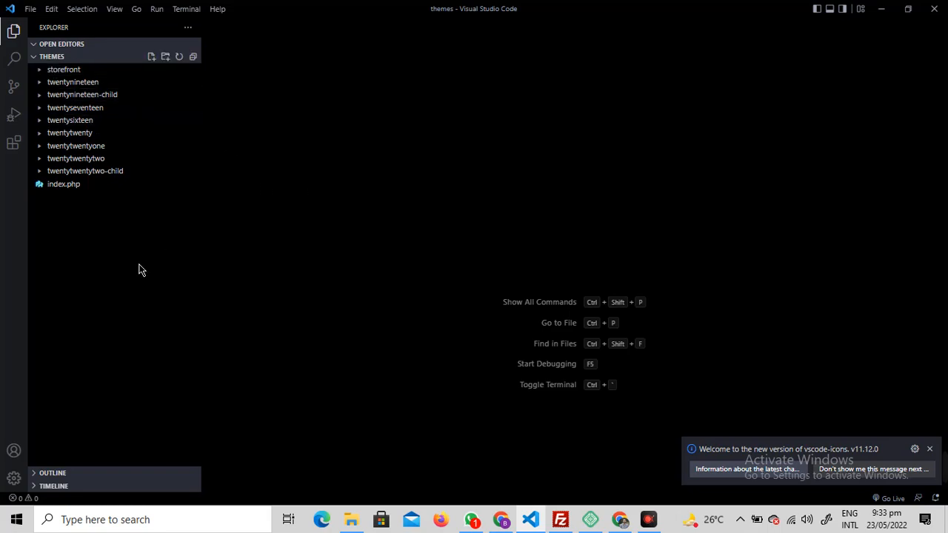
pyautogui.hotkey('alt', 'Tab')
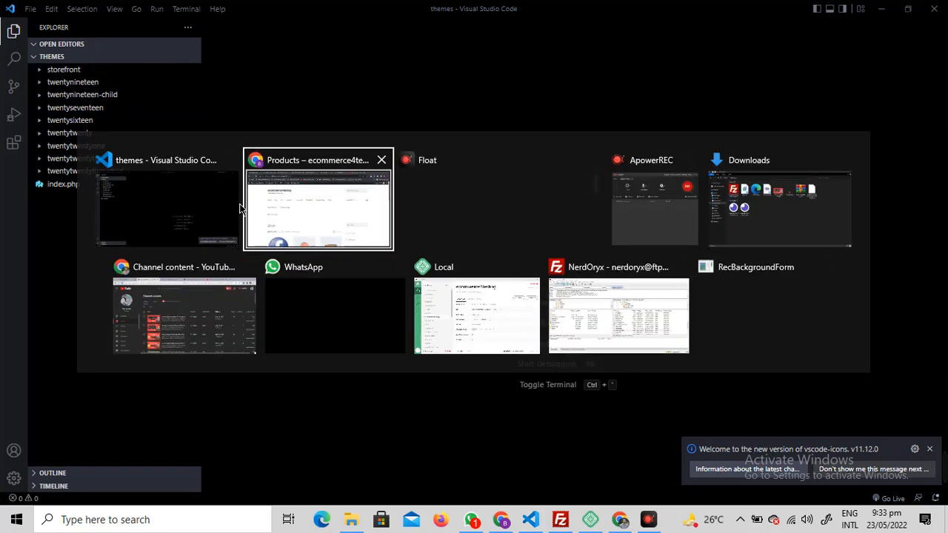
pyautogui.click(206, 206)
# In File Explorer, open the Local Sites folder inside the user's folder on the C: drive
pyautogui.click(352, 520)
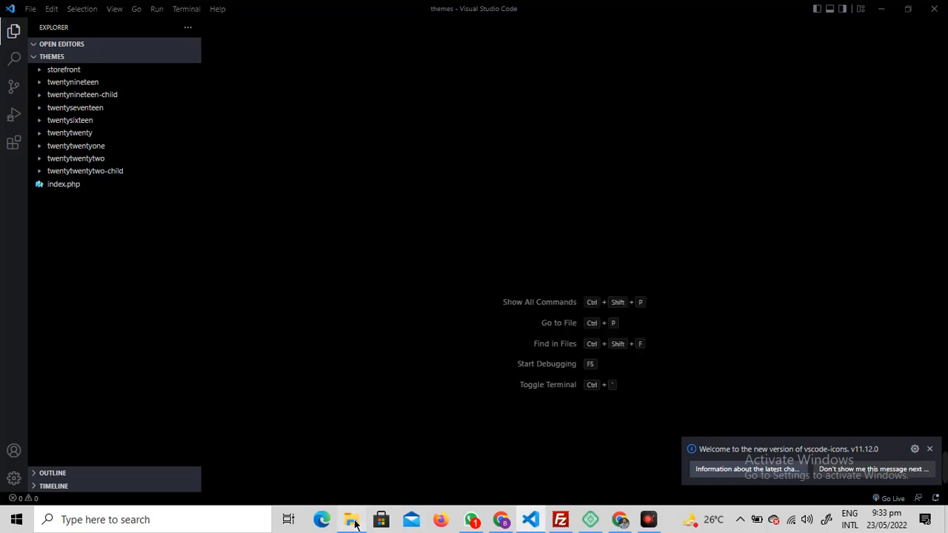
pyautogui.click(51, 281)
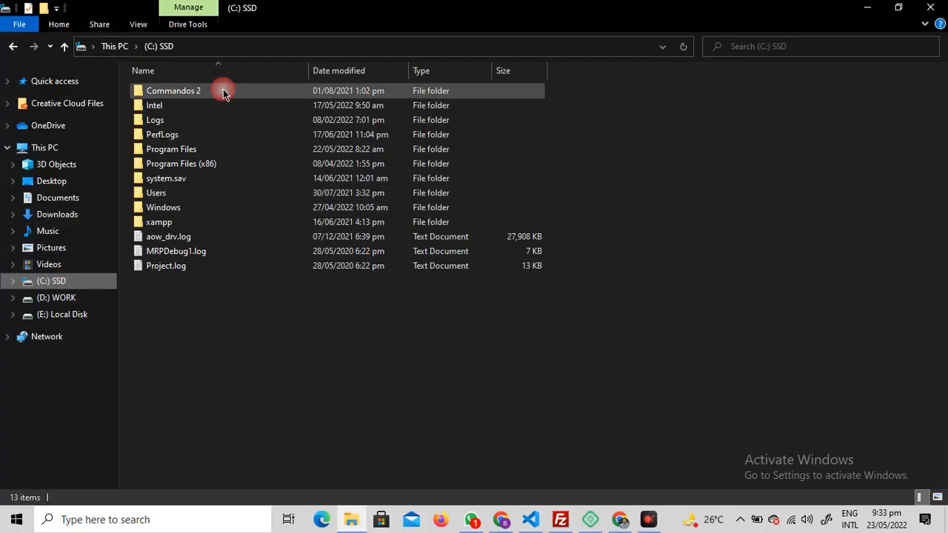
pyautogui.click(155, 196)
pyautogui.doubleClick(155, 196)
pyautogui.doubleClick(163, 91)
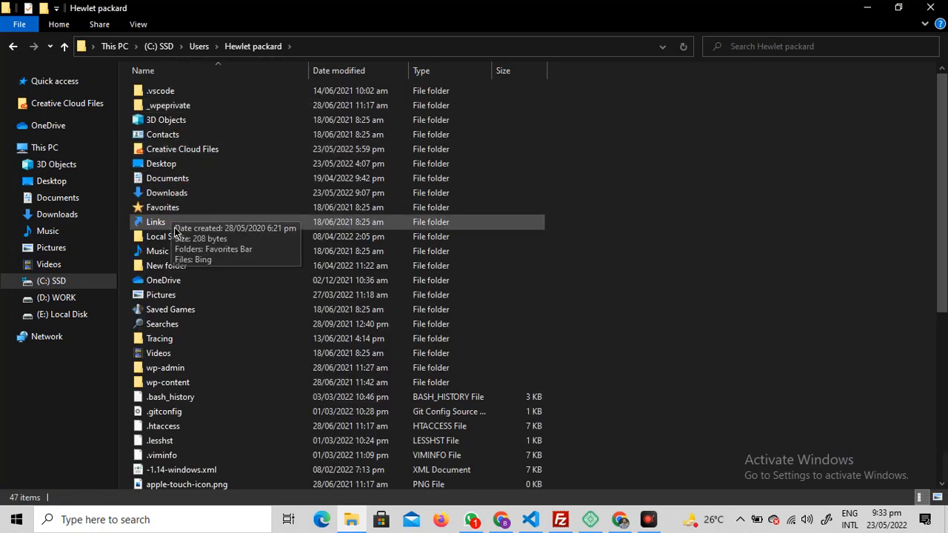
pyautogui.doubleClick(165, 239)
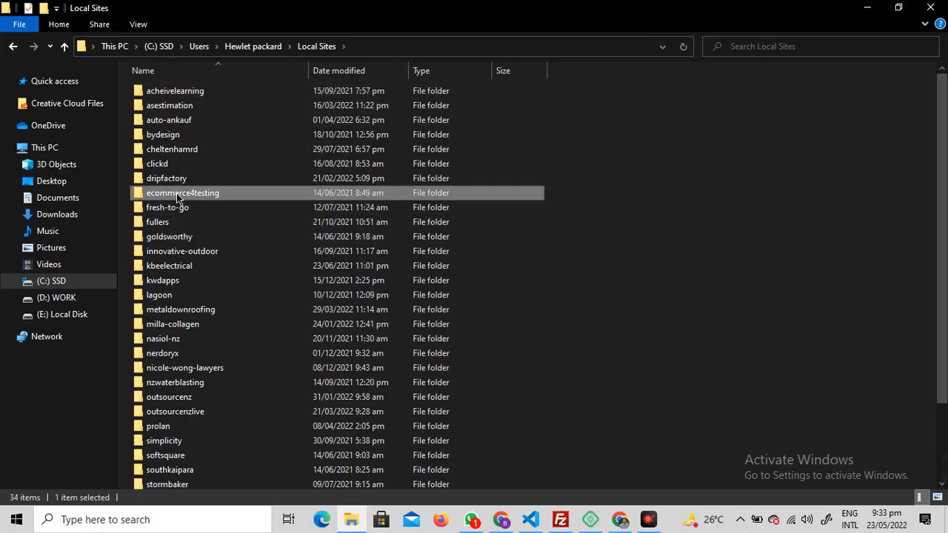
# Open the ecommerce4testing site's app/public folder and view its WordPress files
pyautogui.doubleClick(178, 195)
pyautogui.doubleClick(166, 93)
pyautogui.doubleClick(166, 92)
pyautogui.doubleClick(165, 106)
pyautogui.click(14, 46)
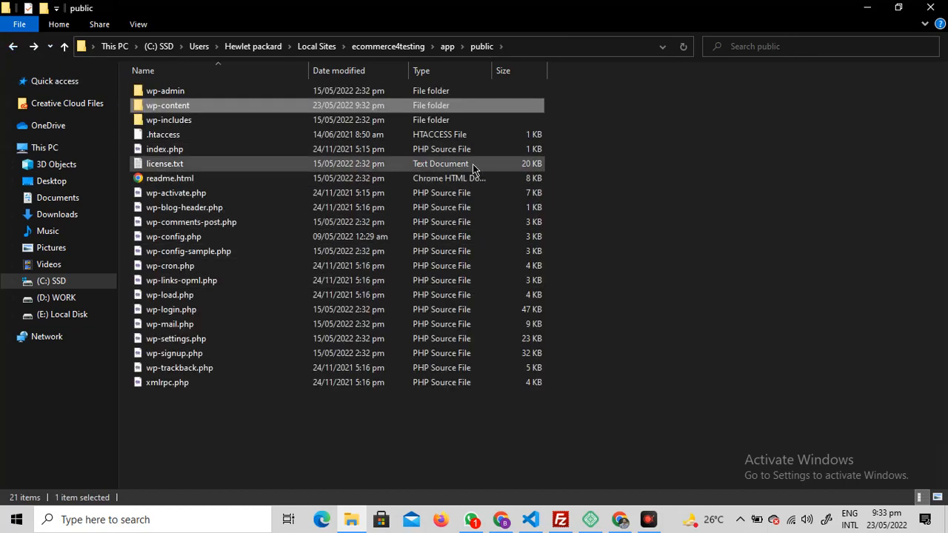
pyautogui.click(683, 164)
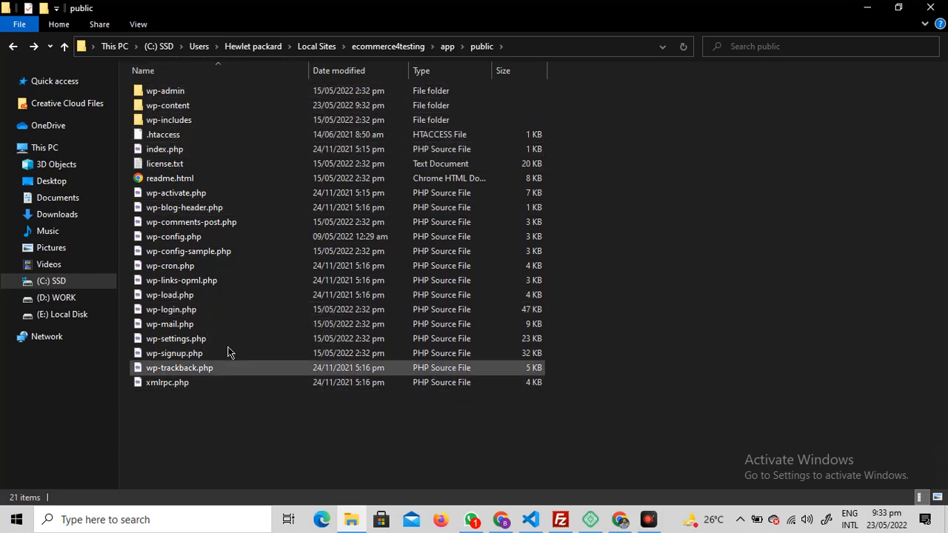
# Open the site's wp-content/themes folder and look over the installed theme folders
pyautogui.doubleClick(157, 109)
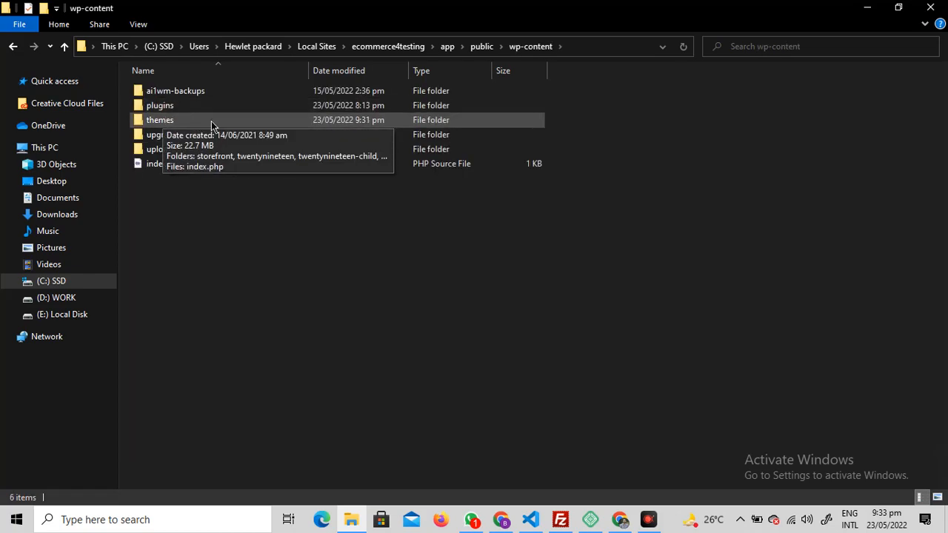
pyautogui.doubleClick(161, 122)
pyautogui.click(483, 252)
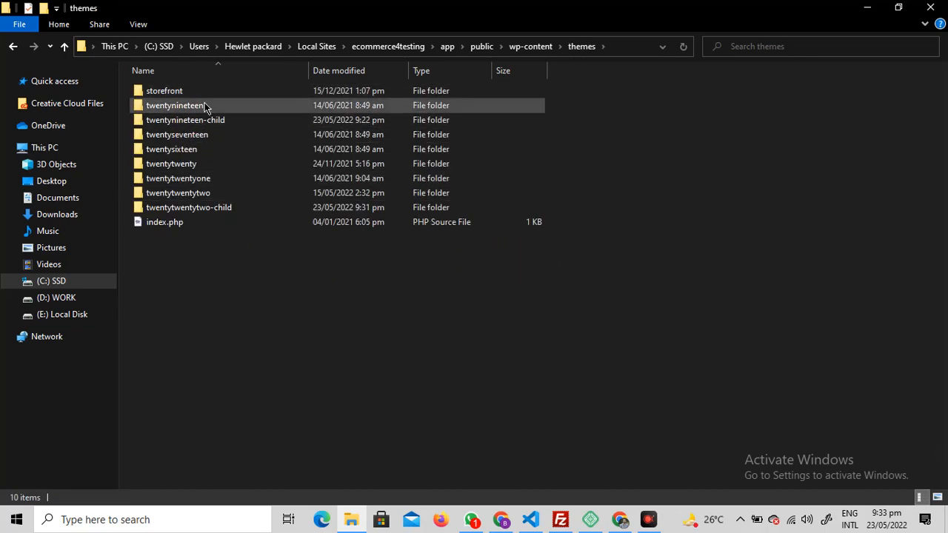
# Switch to Visual Studio Code and create a folder named storefront-child in the themes project
pyautogui.hotkey('alt', 'Tab')
pyautogui.click(289, 214)
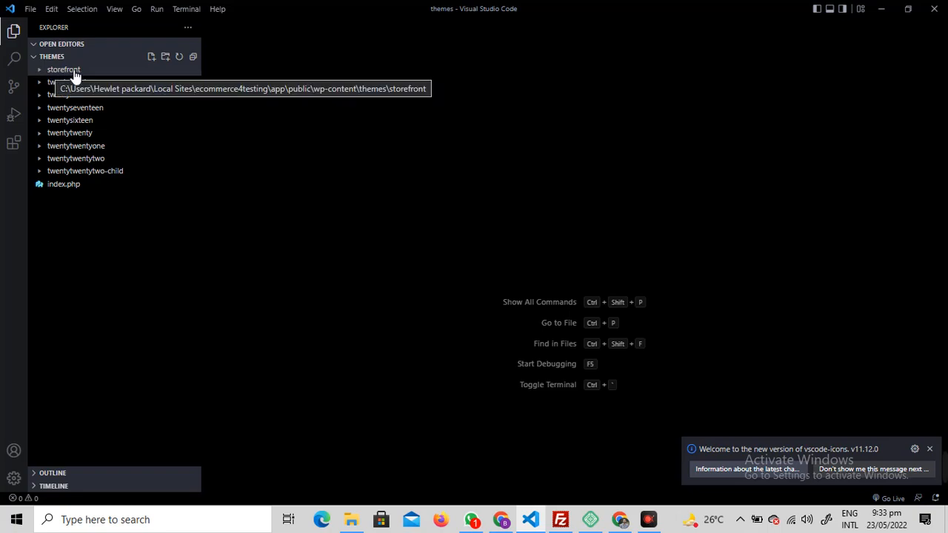
pyautogui.rightClick(77, 258)
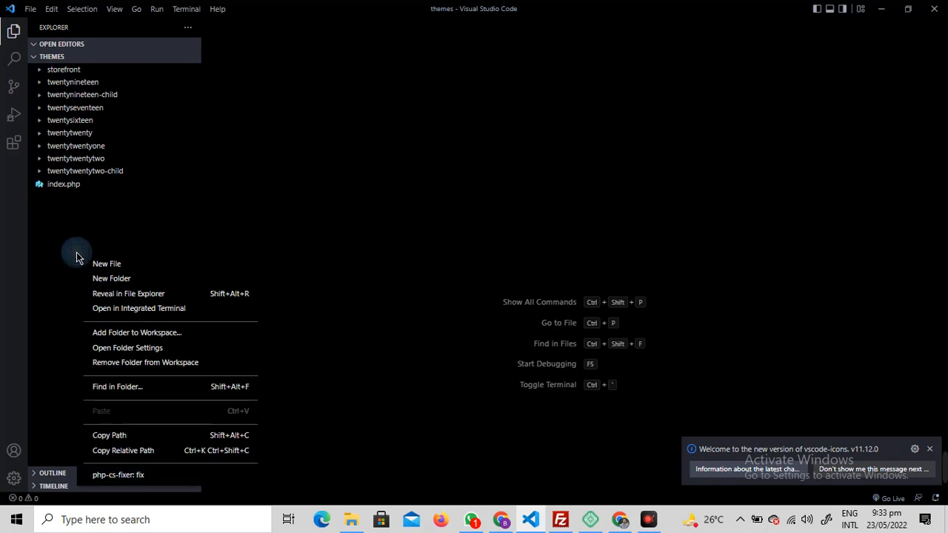
pyautogui.click(124, 280)
pyautogui.write('st')
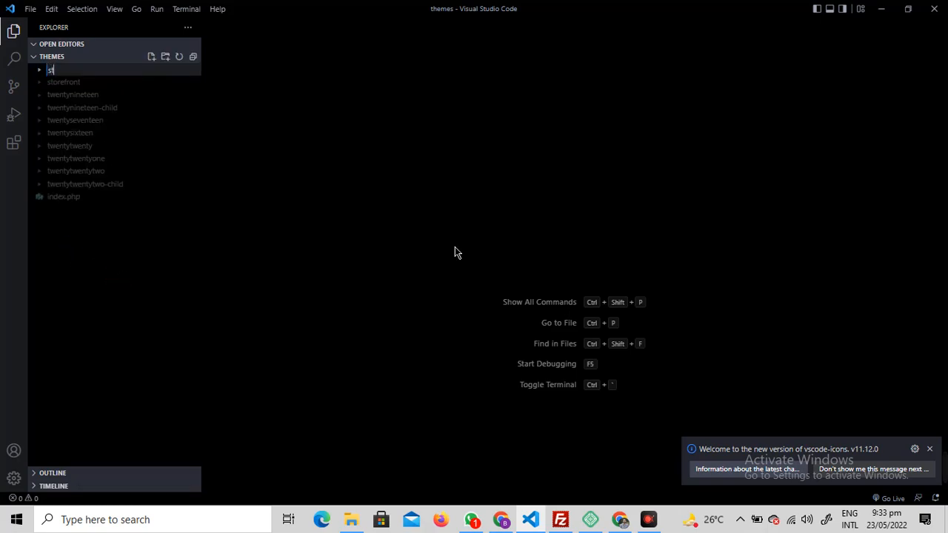
pyautogui.write('orefront-ch')
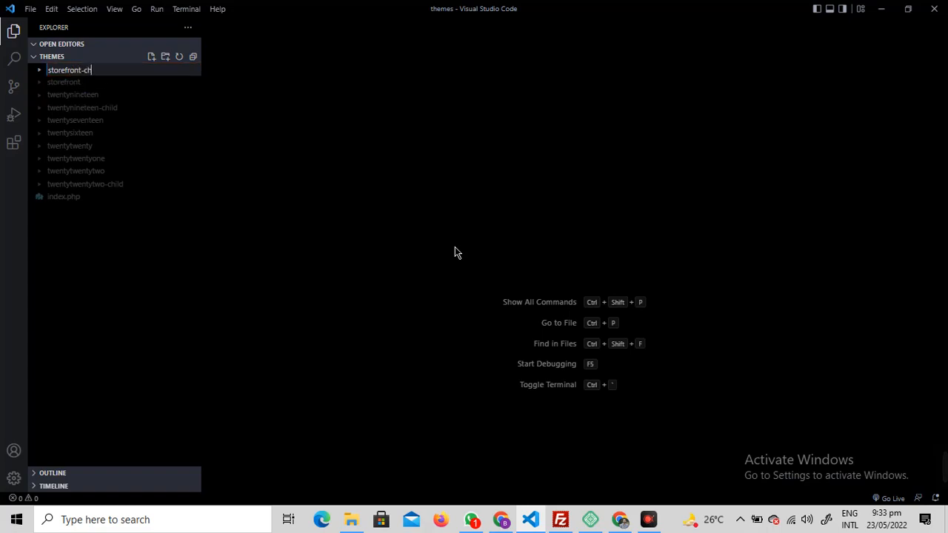
pyautogui.write('ild')
pyautogui.press('Return')
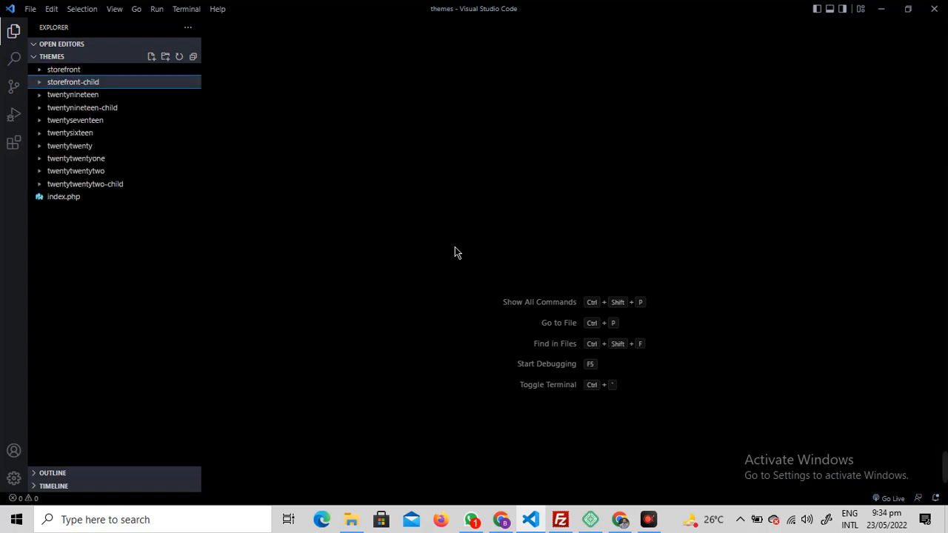
# Create a style.css file inside the storefront-child folder
pyautogui.rightClick(83, 88)
pyautogui.click(122, 95)
pyautogui.write('style.css')
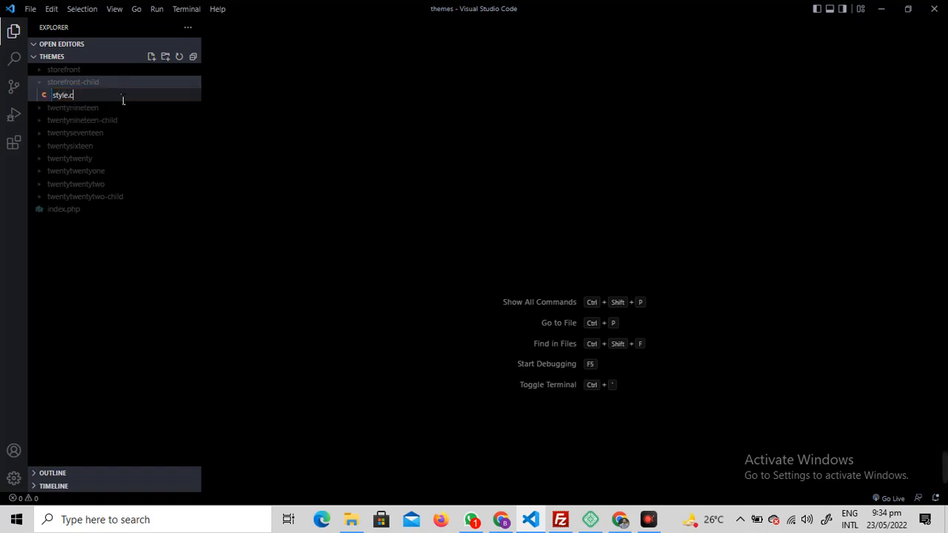
pyautogui.press('Return')
# Create a functions.php file inside the storefront-child folder
pyautogui.rightClick(87, 94)
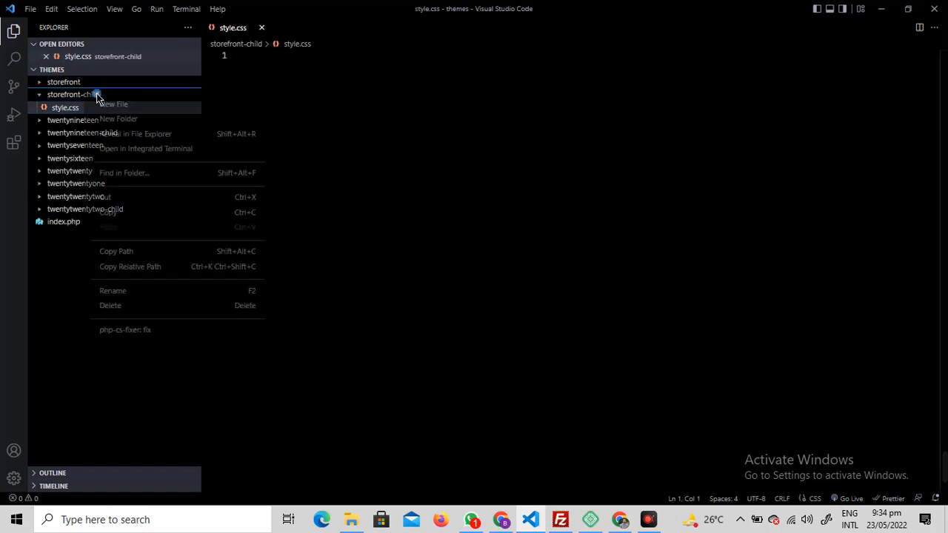
pyautogui.click(127, 103)
pyautogui.write('function')
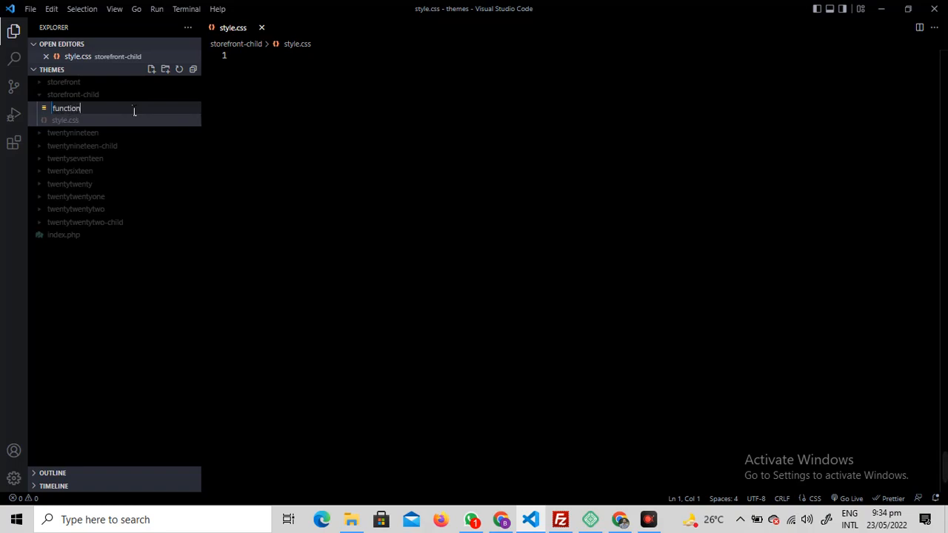
pyautogui.write('s.')
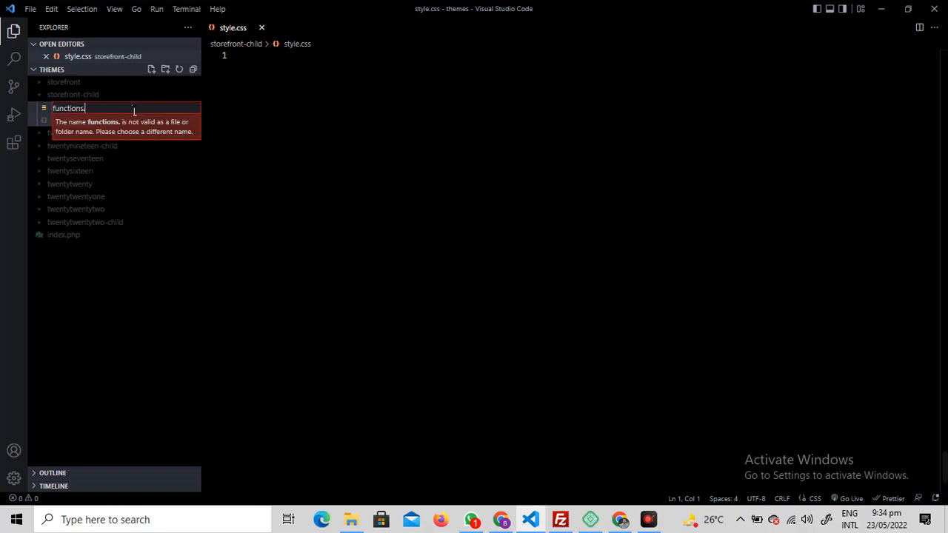
pyautogui.write('php')
pyautogui.press('Return')
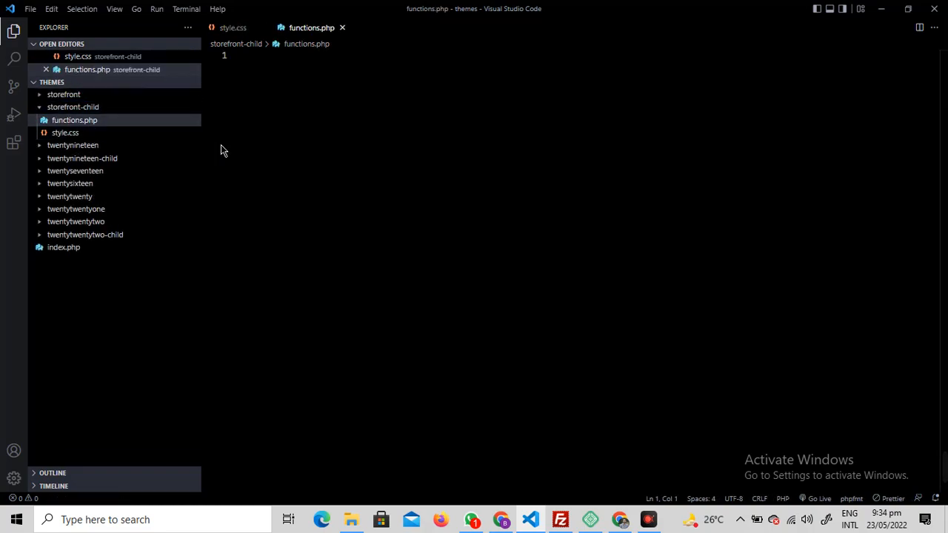
# Open the prepared style.css from the Downloads folder in Visual Studio Code alongside the empty storefront-child style.css
pyautogui.click(234, 29)
pyautogui.click(397, 162)
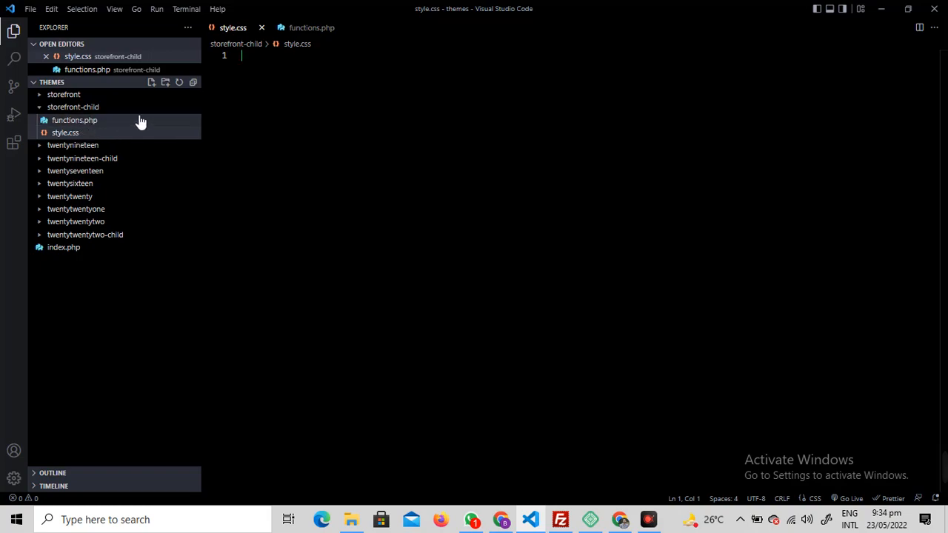
pyautogui.hotkey('alt', 'Tab')
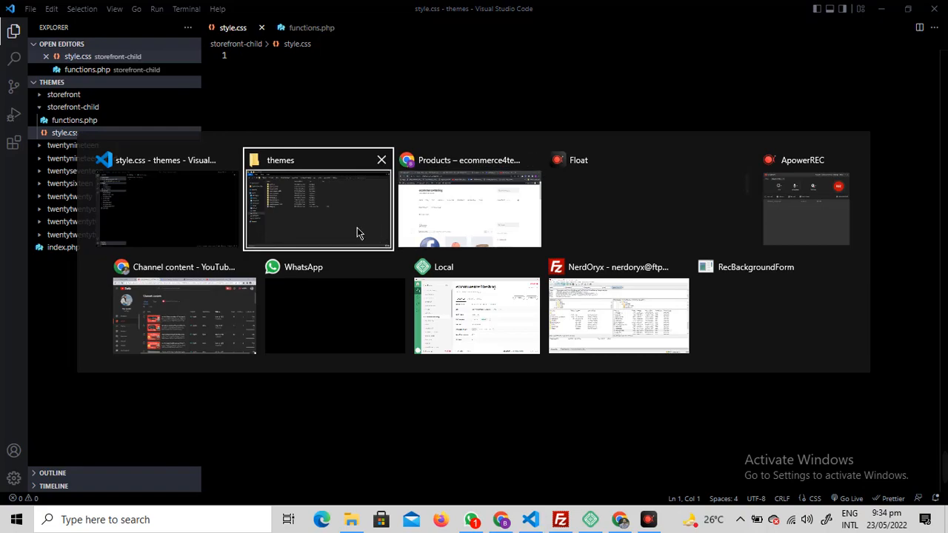
pyautogui.click(328, 235)
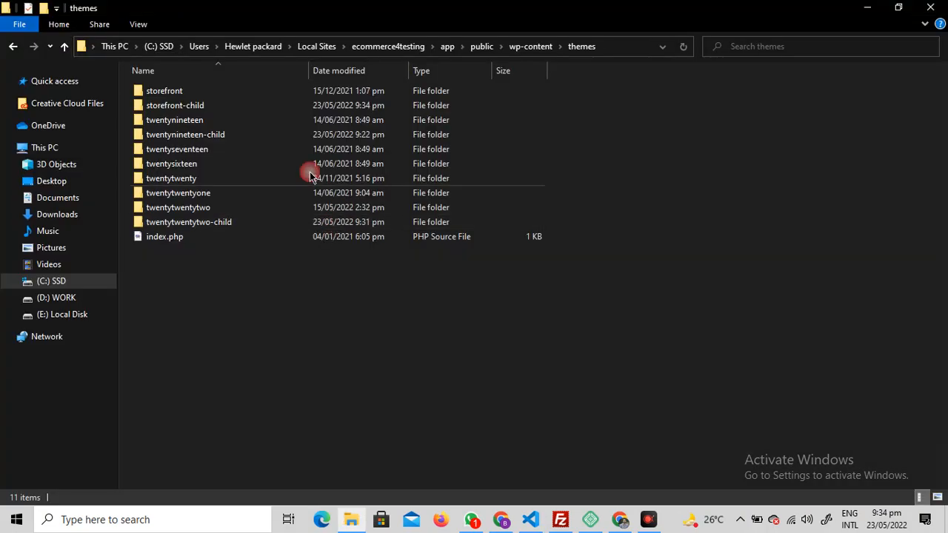
pyautogui.click(58, 215)
pyautogui.click(237, 130)
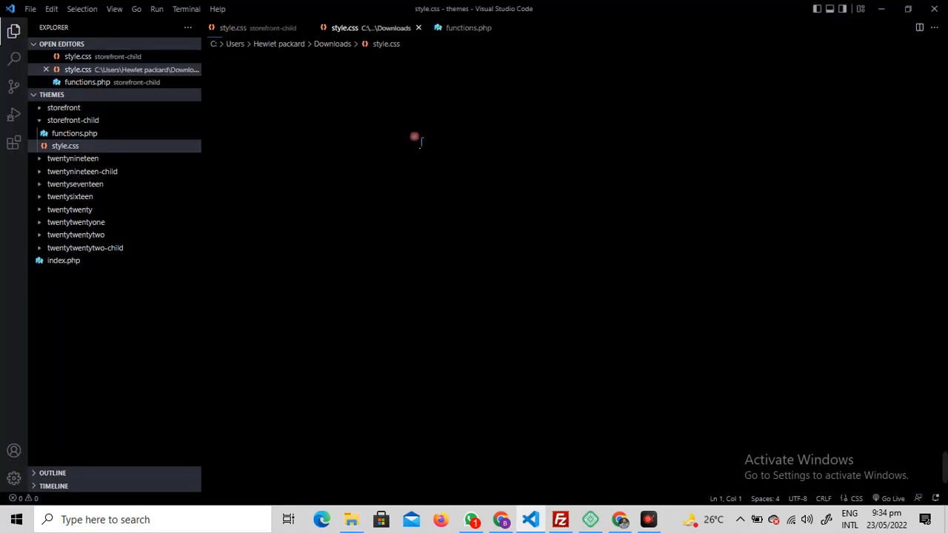
# Copy the whole theme header comment from the Downloads style.css into the storefront-child style.css
pyautogui.hotkey('ctrl', 'a')
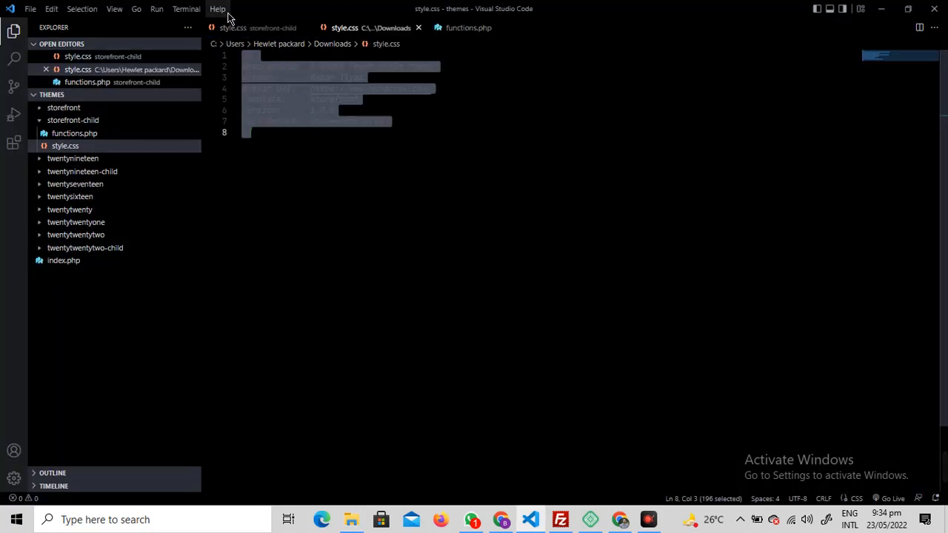
pyautogui.click(263, 29)
pyautogui.click(334, 93)
pyautogui.write('/* Description:  A Store Front child theme Author:       Babar Ilyas Author URI:   https://www.nerdoryx.com/ Template:     storefront Version:      1.0.0 Text Domain:  storefrontchild */')
pyautogui.click(366, 148)
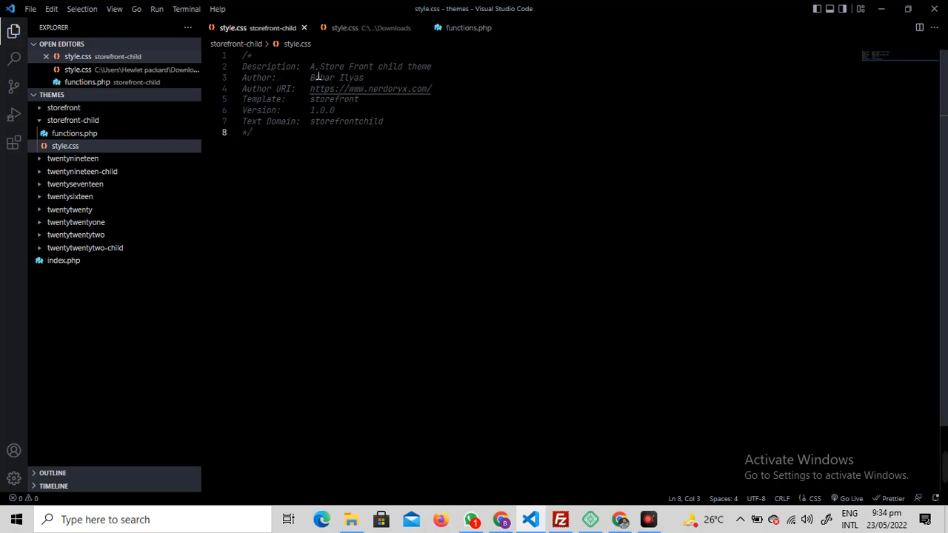
# Review the theme header in the storefront-child style.css, from the description line and author URI to the template name
pyautogui.click(244, 67)
pyautogui.keyDown('shift'); pyautogui.click(434, 68); pyautogui.keyUp('shift')
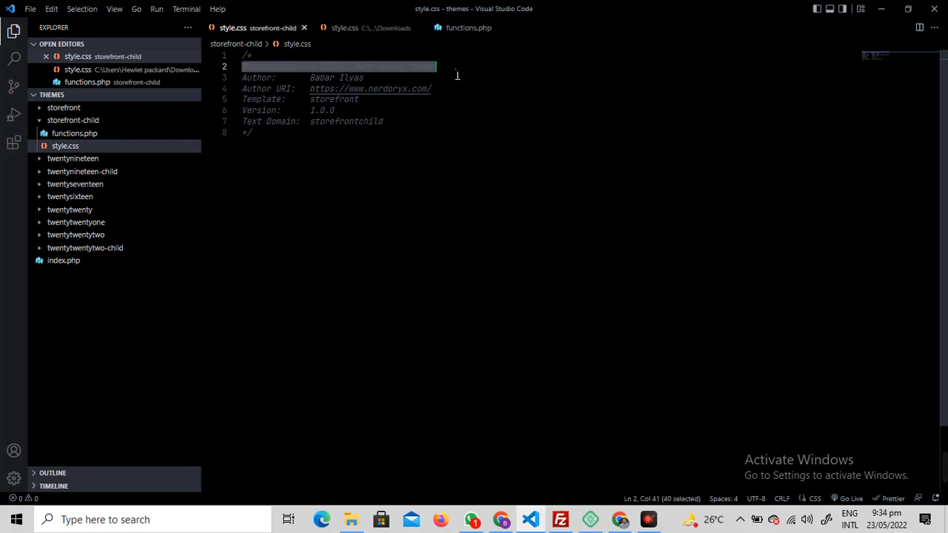
pyautogui.click(406, 124)
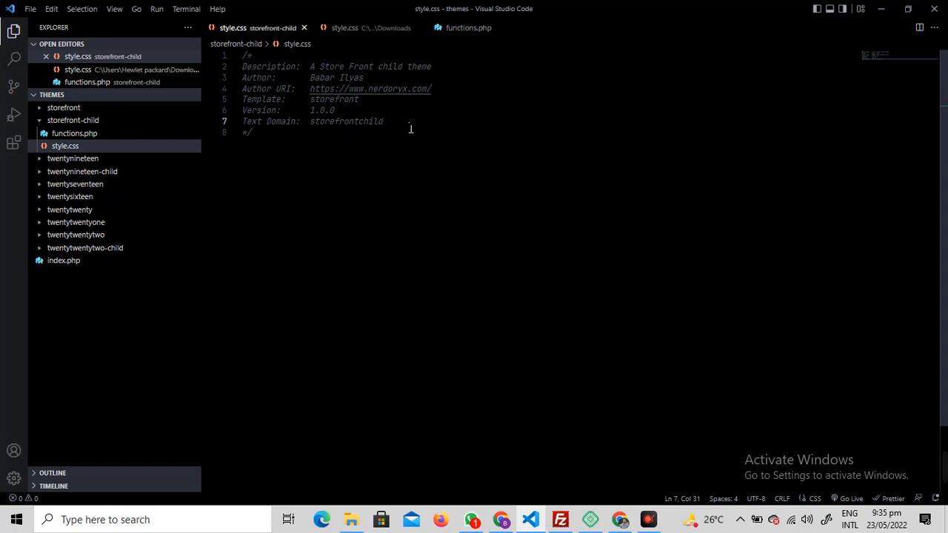
pyautogui.moveTo(258, 56); pyautogui.dragTo(439, 66)
pyautogui.click(443, 70)
pyautogui.moveTo(360, 66); pyautogui.dragTo(365, 67)
pyautogui.click(447, 92)
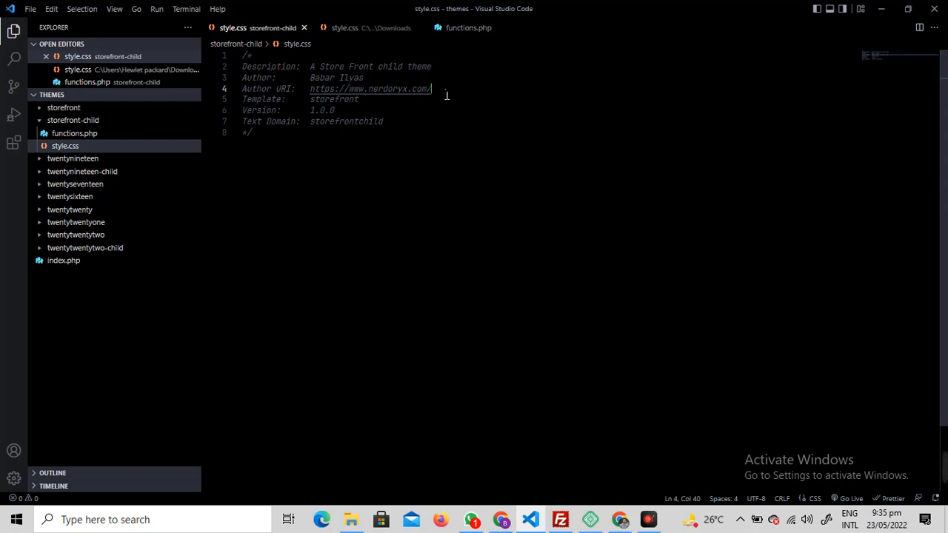
pyautogui.doubleClick(333, 101)
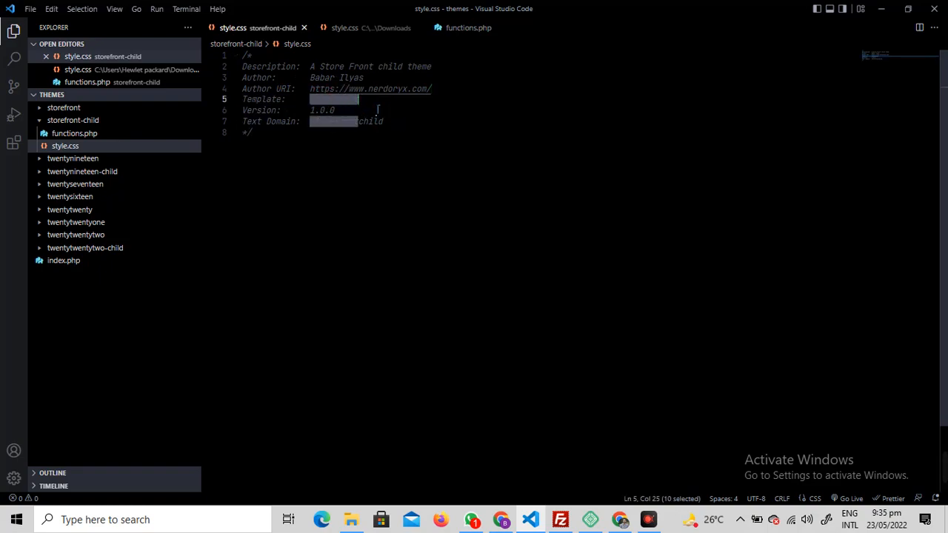
pyautogui.click(333, 99)
pyautogui.doubleClick(354, 99)
pyautogui.click(374, 140)
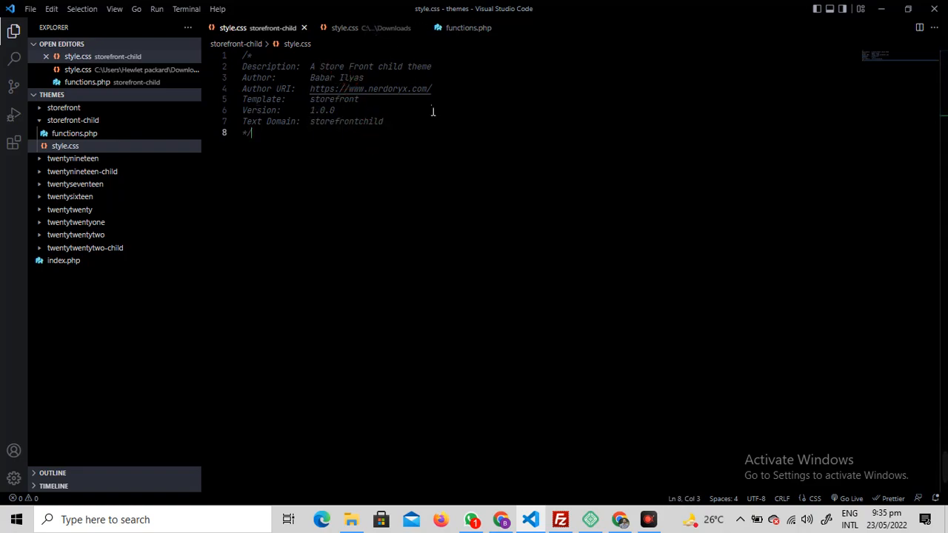
# Open the prepared functions.php from the Downloads folder in Visual Studio Code
pyautogui.hotkey('alt', 'Tab')
pyautogui.click(339, 205)
pyautogui.doubleClick(405, 146)
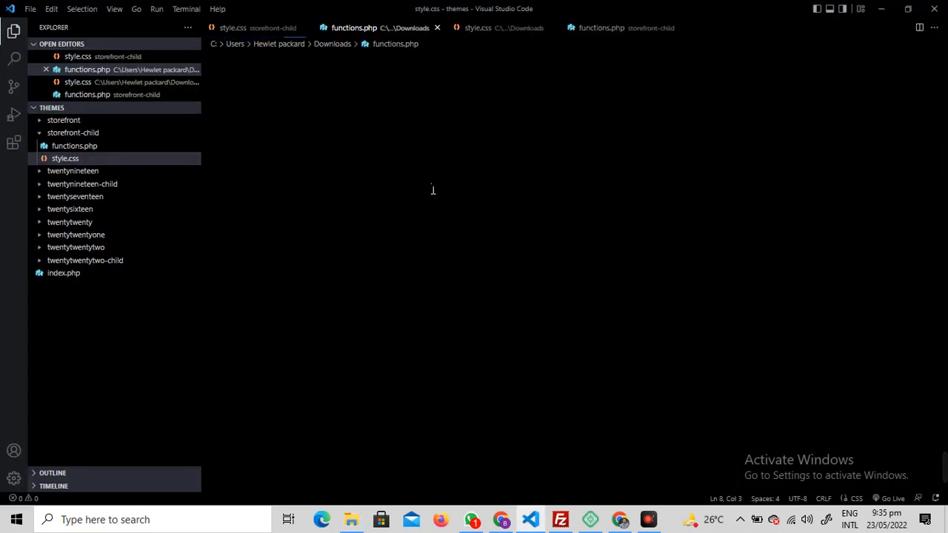
# Copy all code from the Downloads functions.php into the storefront-child functions.php and save it
pyautogui.hotkey('ctrl', 'a')
pyautogui.hotkey('ctrl', 'c')
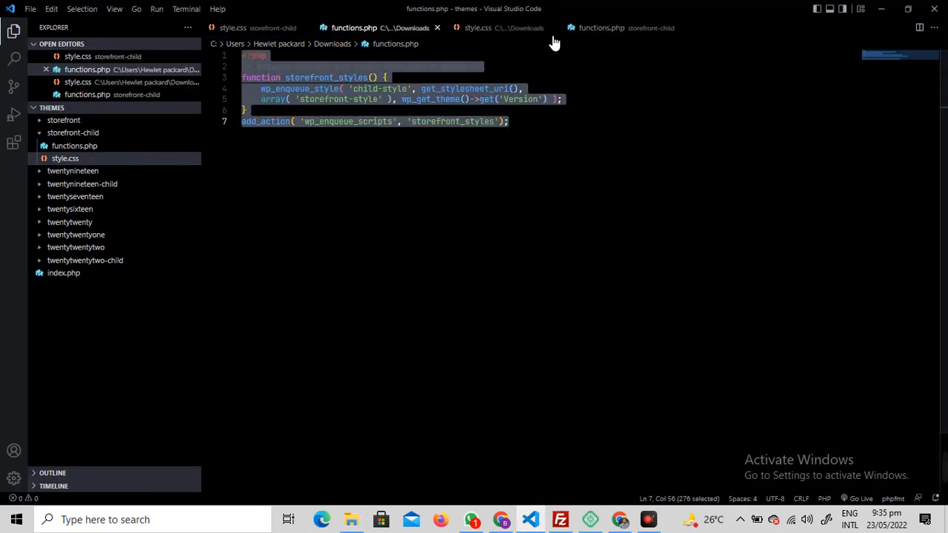
pyautogui.click(602, 28)
pyautogui.hotkey('ctrl', 'v')
pyautogui.hotkey('ctrl', 's')
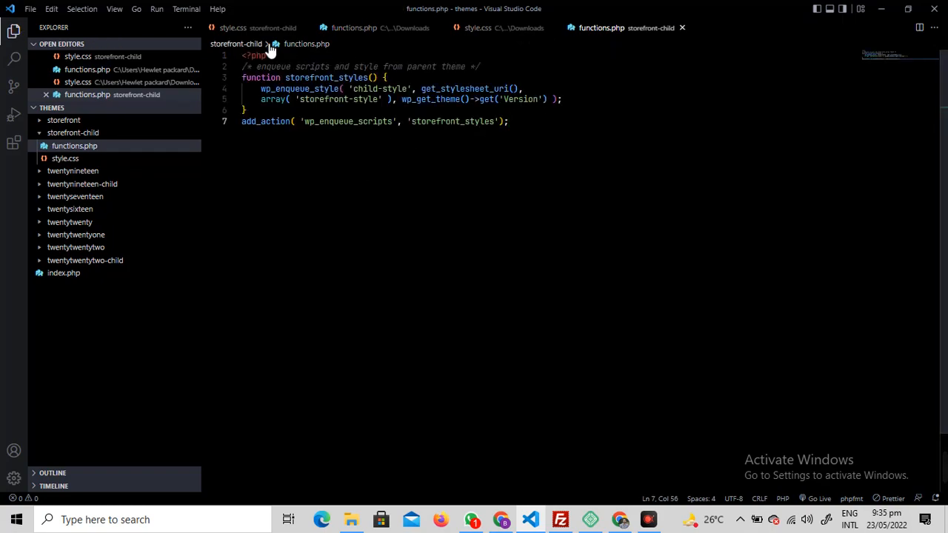
# Switch to Chrome and find the style.css header code in the article "How to Create Child Theme in WordPress Without Plugin?"
pyautogui.hotkey('alt', 'Tab')
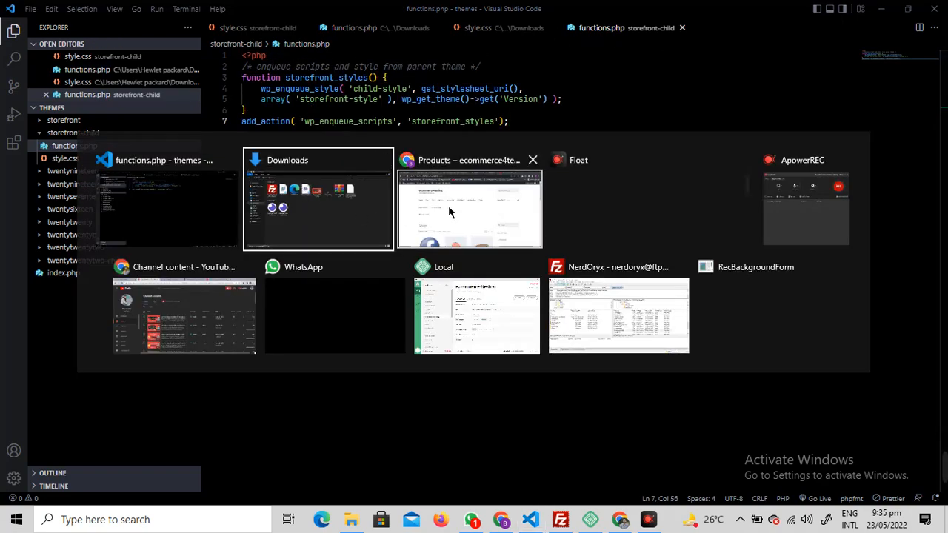
pyautogui.click(519, 214)
pyautogui.click(252, 7)
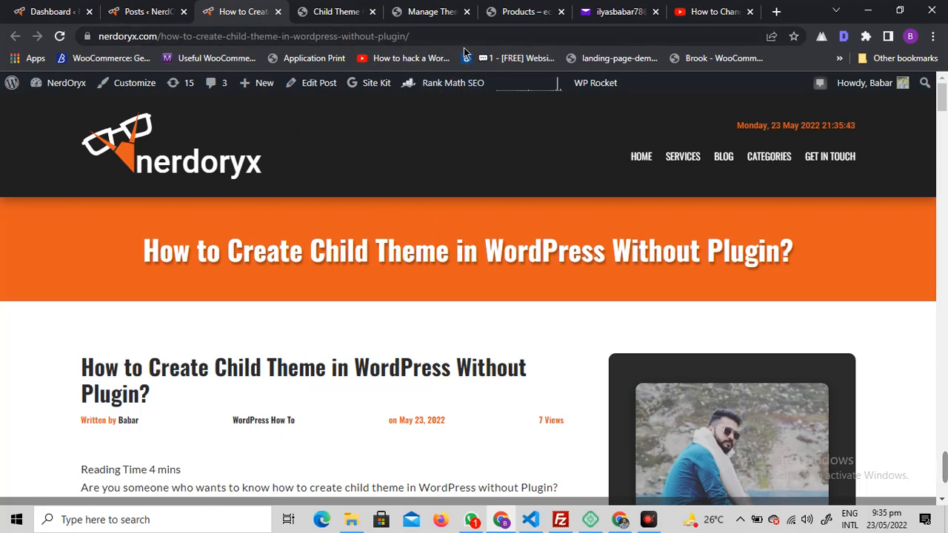
pyautogui.scroll(-2, 443, 242)
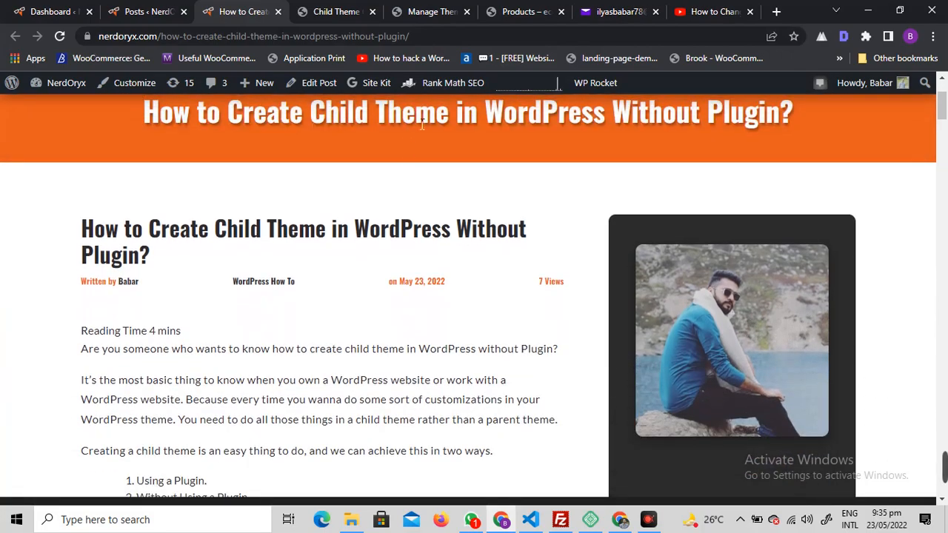
pyautogui.scroll(-10, 415, 259)
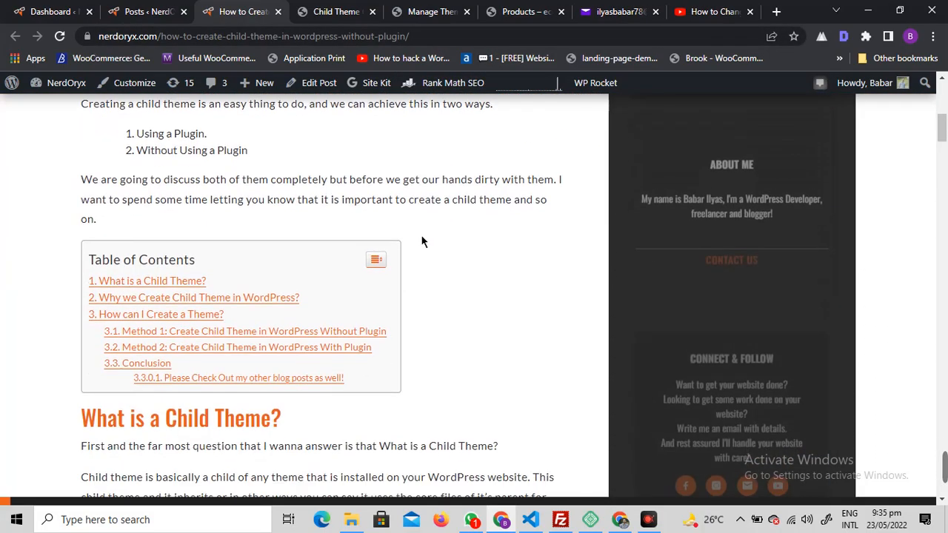
pyautogui.scroll(-11, 469, 206)
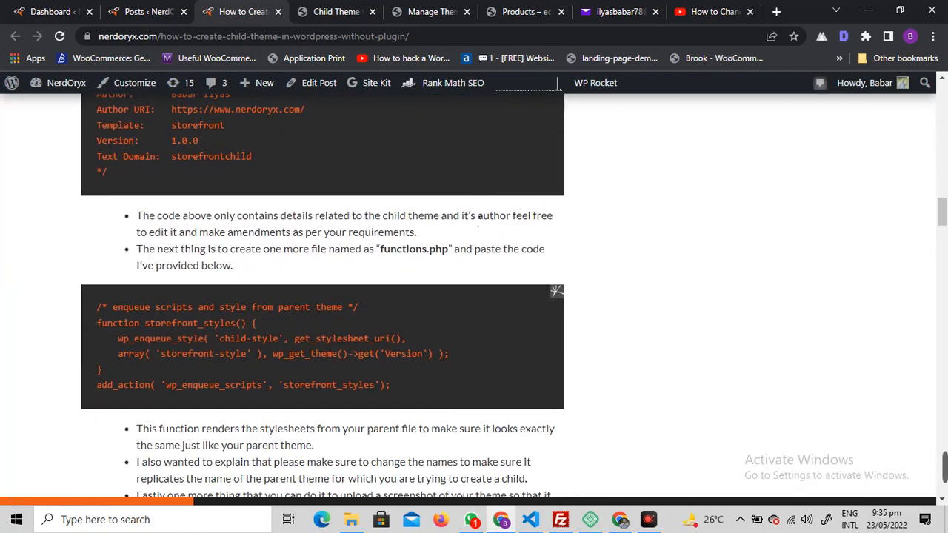
pyautogui.scroll(2, 519, 218)
pyautogui.moveTo(117, 313); pyautogui.dragTo(97, 200)
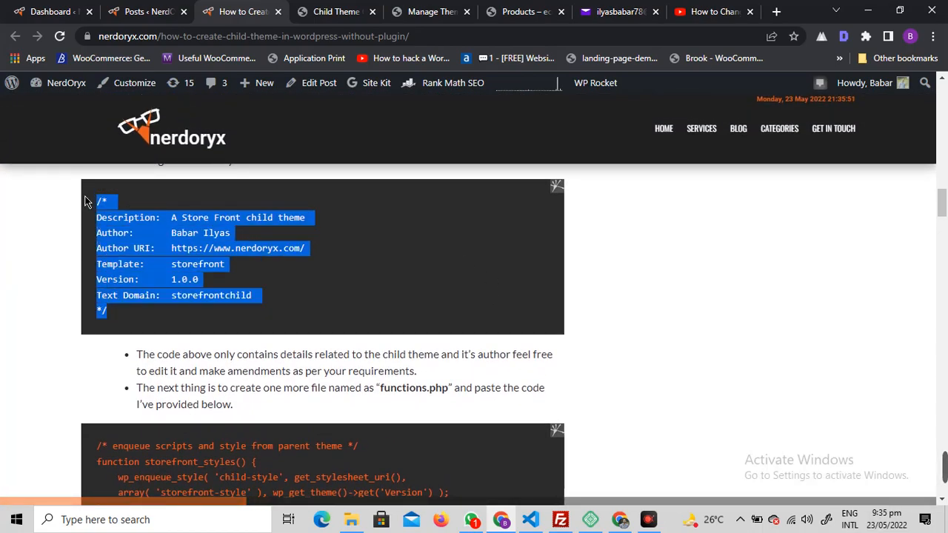
# Examine the functions.php enqueue code block further down in the article
pyautogui.scroll(-2, 164, 216)
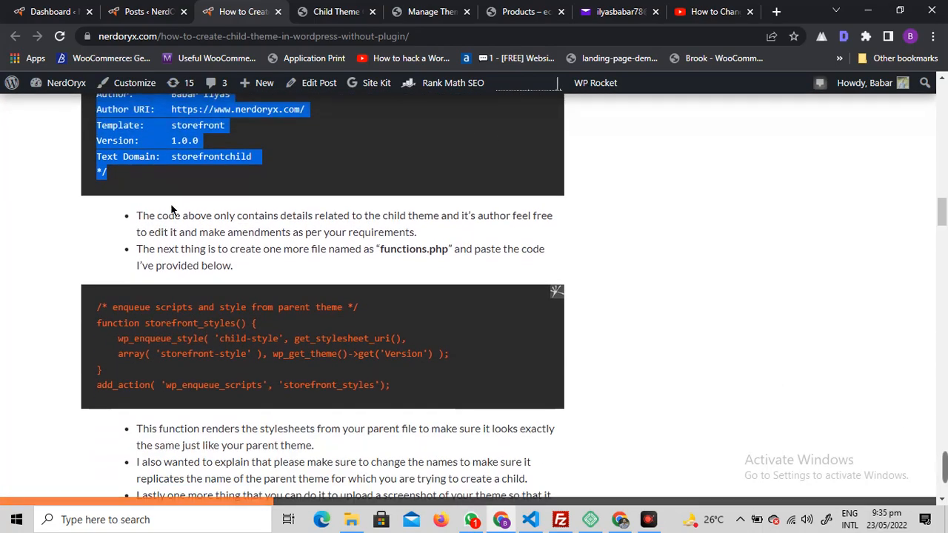
pyautogui.scroll(2, 185, 259)
pyautogui.scroll(-1, 203, 285)
pyautogui.scroll(-2, 206, 276)
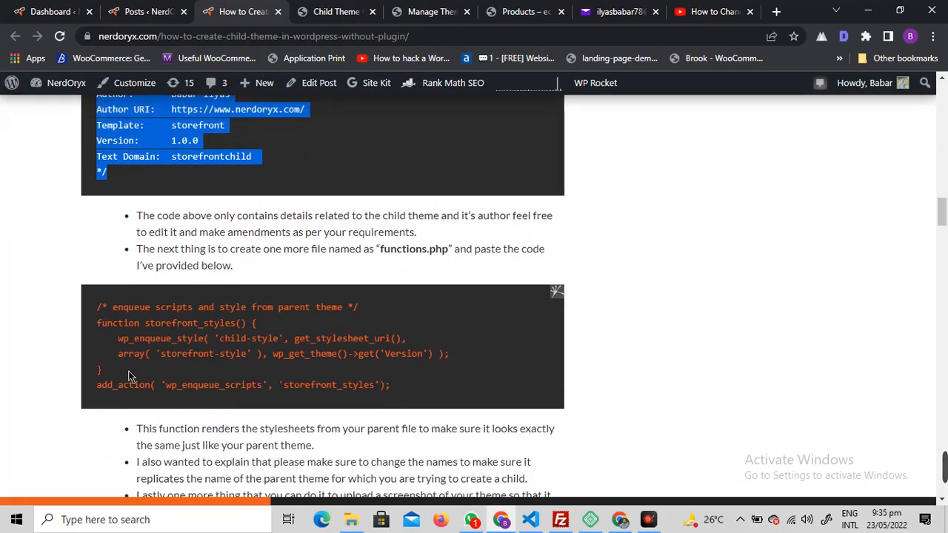
pyautogui.moveTo(438, 390); pyautogui.dragTo(116, 313)
pyautogui.click(120, 314)
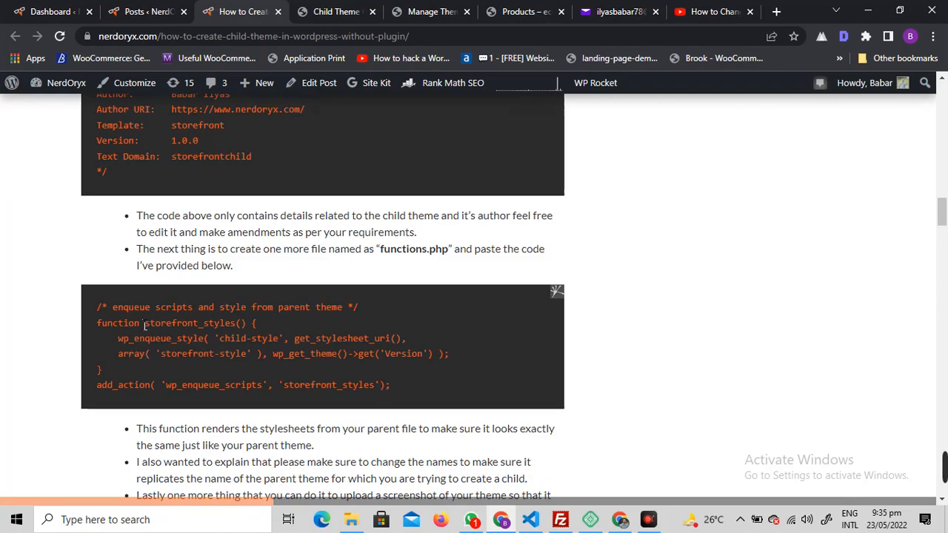
pyautogui.moveTo(95, 310); pyautogui.dragTo(423, 389)
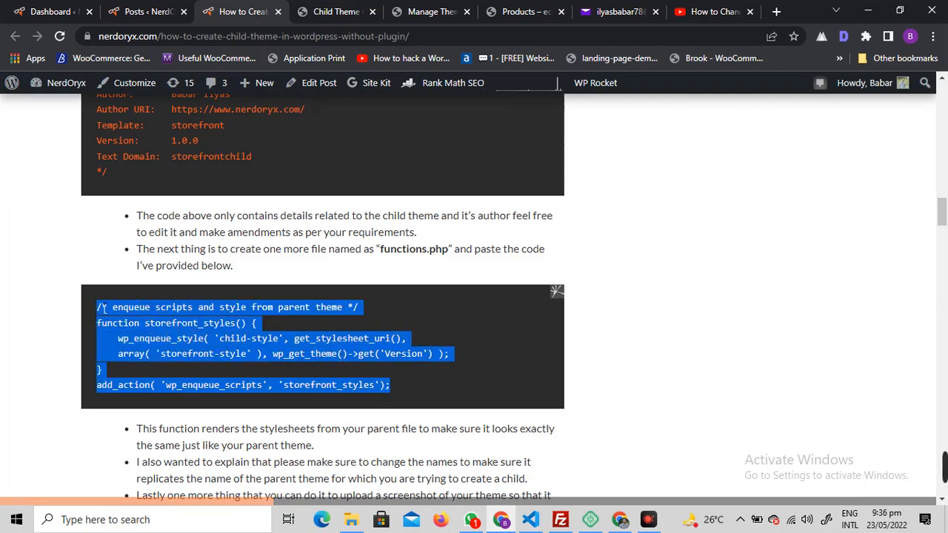
# Switch to Visual Studio Code and check the opening <?php tag in the storefront-child functions.php against the article's code
pyautogui.hotkey('alt', 'Tab')
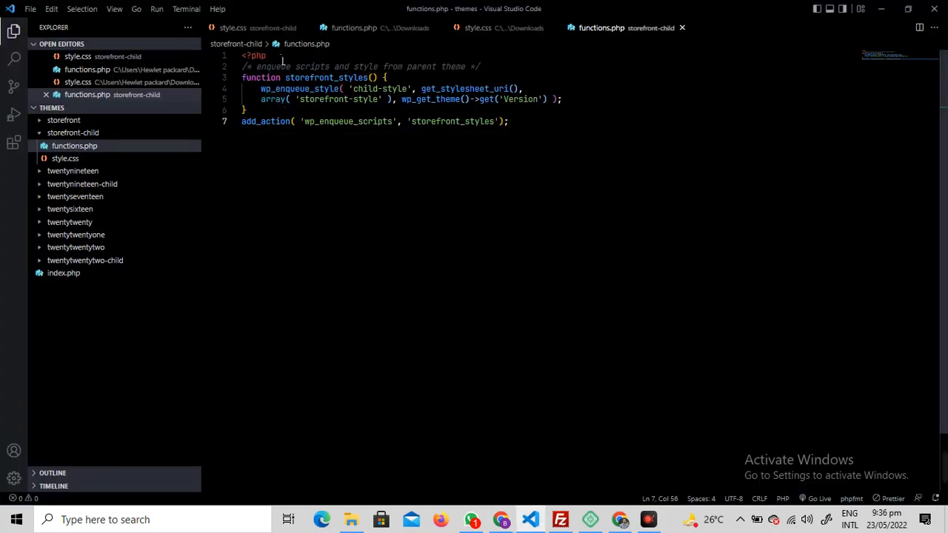
pyautogui.moveTo(282, 60); pyautogui.dragTo(242, 57)
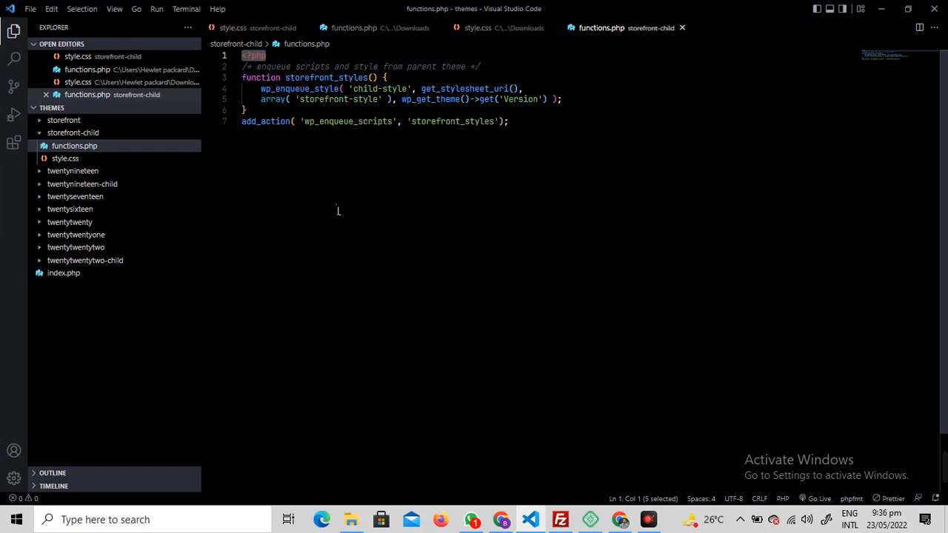
pyautogui.click(527, 127)
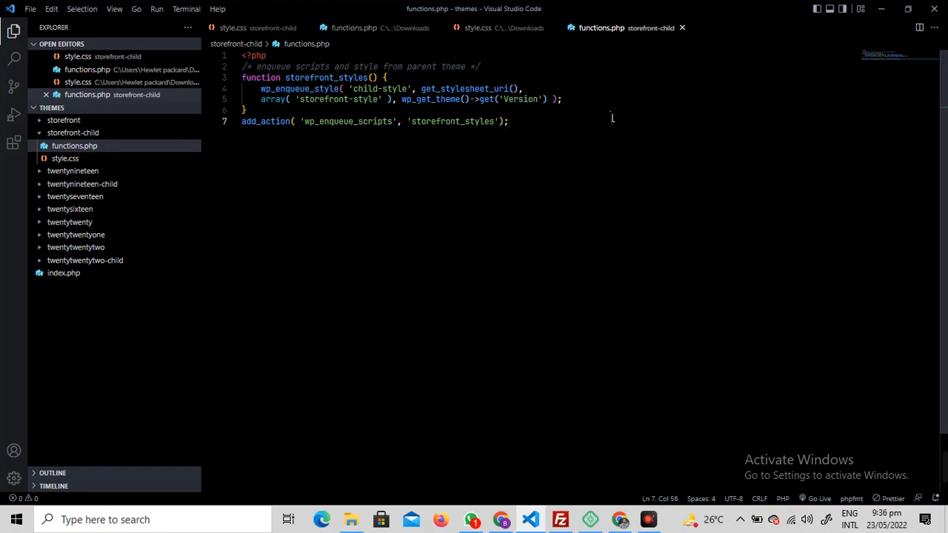
# Close the Downloads style.css and the storefront-child functions.php, and bring up the remaining functions.php
pyautogui.click(359, 28)
pyautogui.click(552, 28)
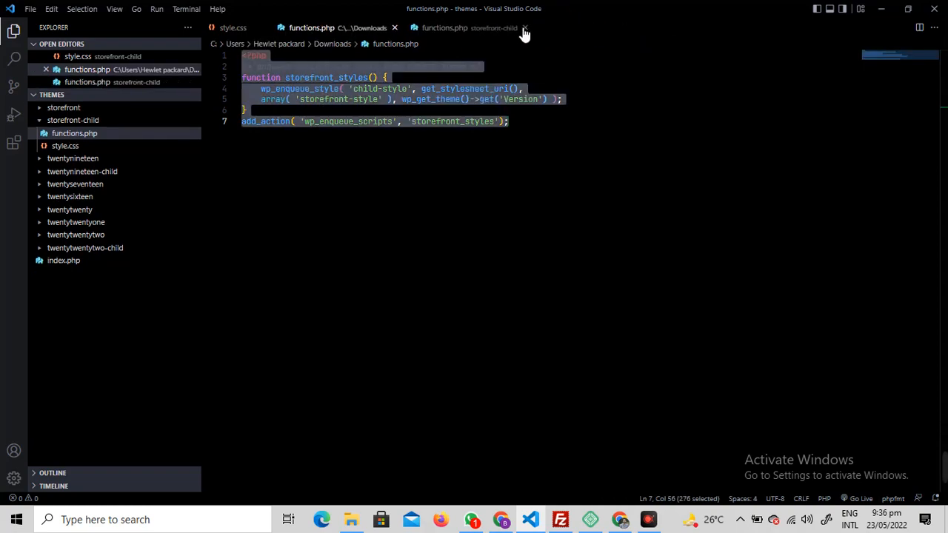
pyautogui.click(526, 27)
pyautogui.click(252, 32)
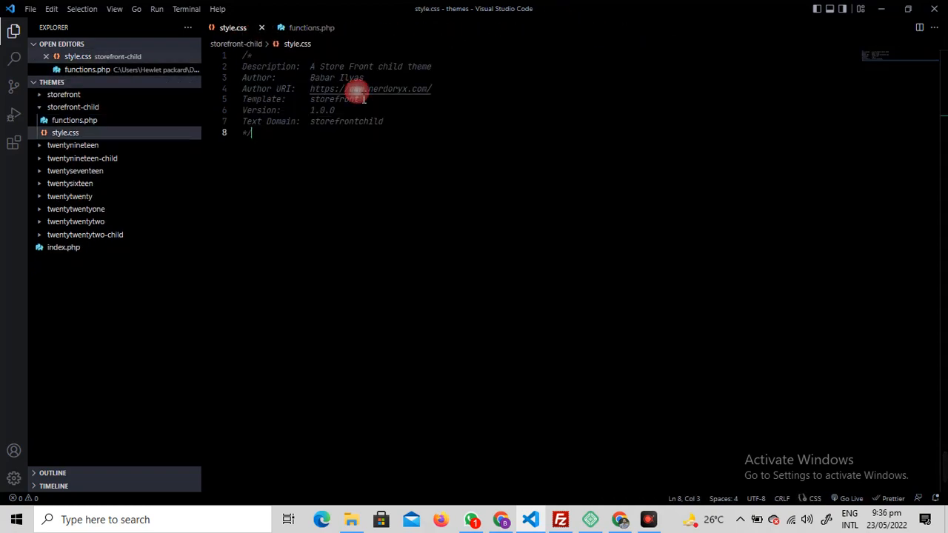
pyautogui.click(313, 28)
pyautogui.click(405, 153)
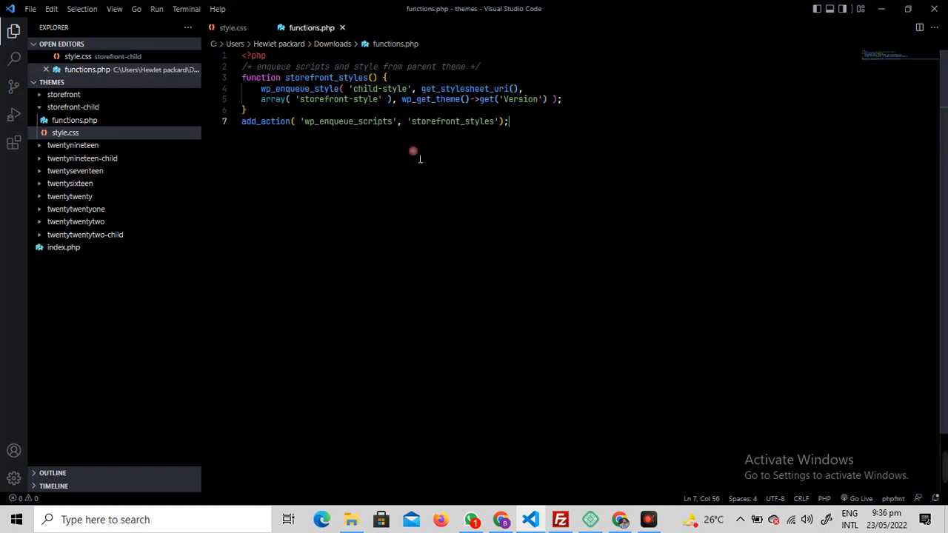
# Switch to the Manage Themes page in Chrome and reload it to check for the storefront-child theme
pyautogui.hotkey('alt', 'Tab')
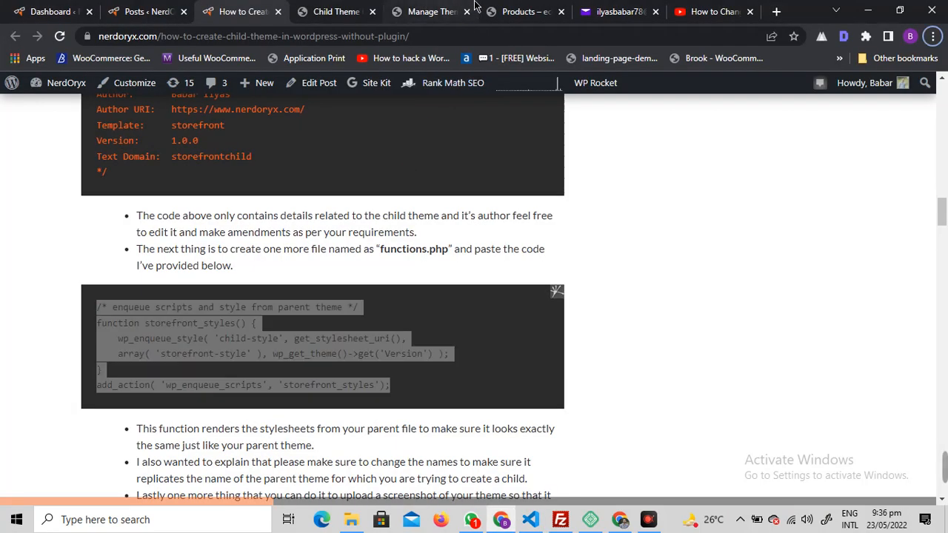
pyautogui.click(445, 11)
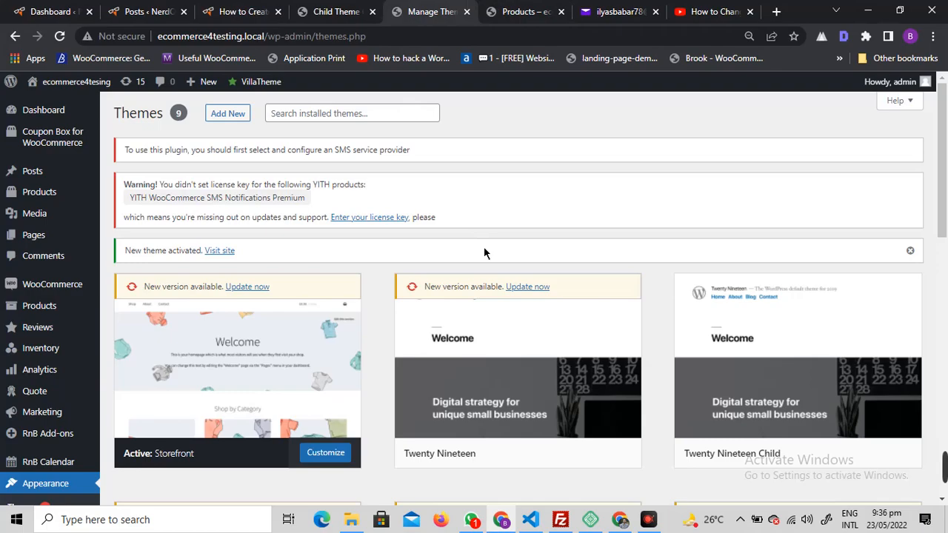
pyautogui.press('F5')
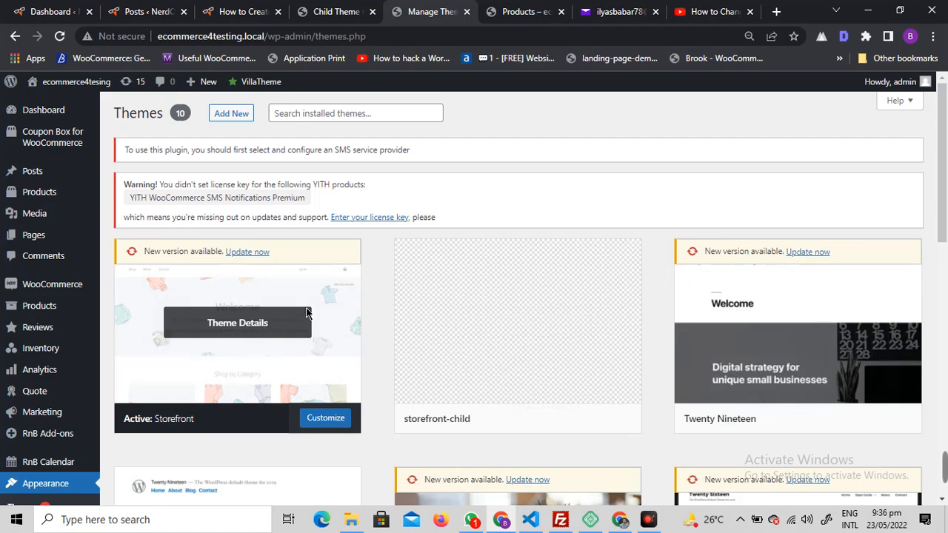
pyautogui.hotkey('alt', 'Tab')
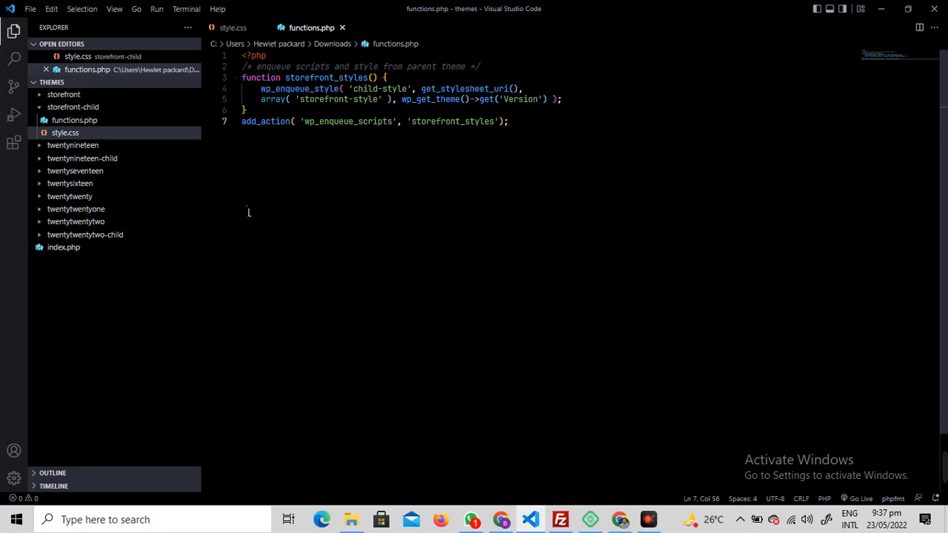
pyautogui.hotkey('alt', 'Tab')
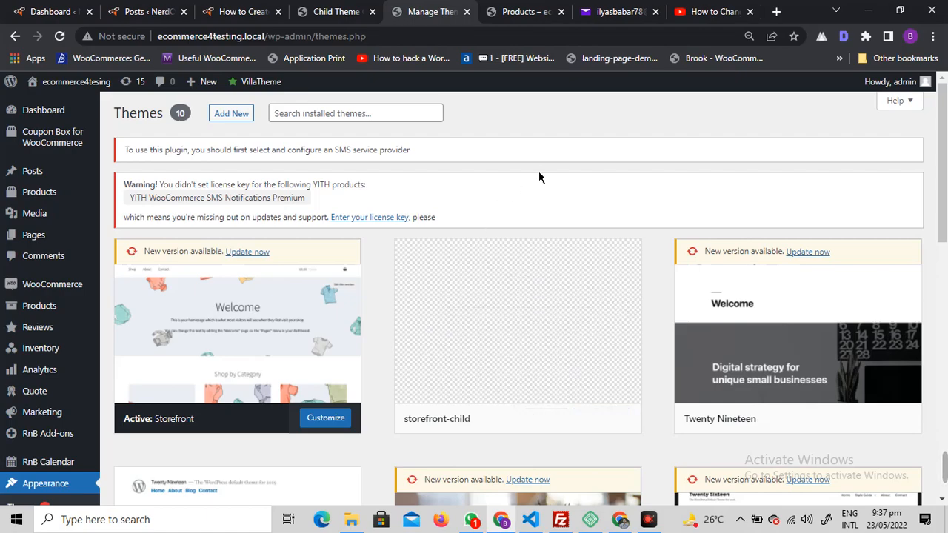
# Return to functions.php in Visual Studio Code and examine where the storefront name and the storefront_styles function are used
pyautogui.hotkey('alt', 'Tab')
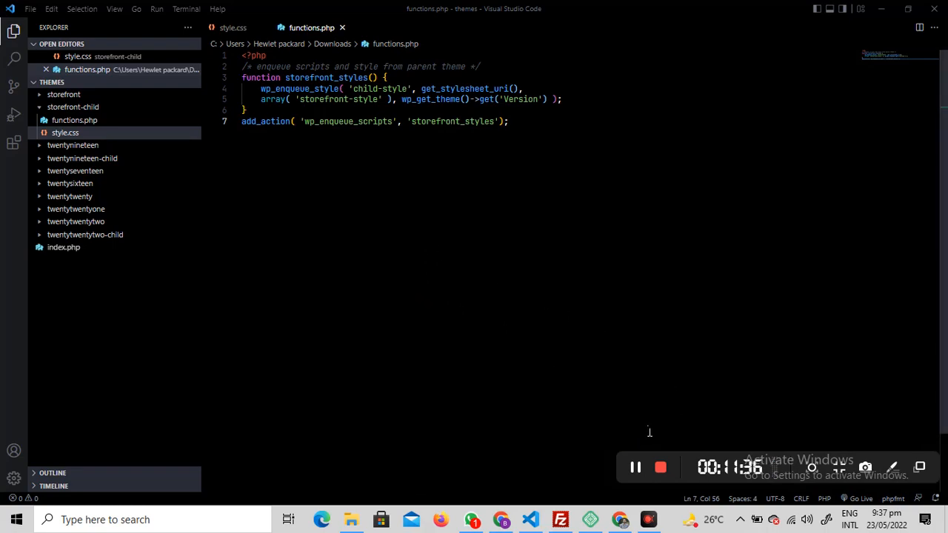
pyautogui.click(287, 78)
pyautogui.moveTo(292, 78); pyautogui.dragTo(334, 78)
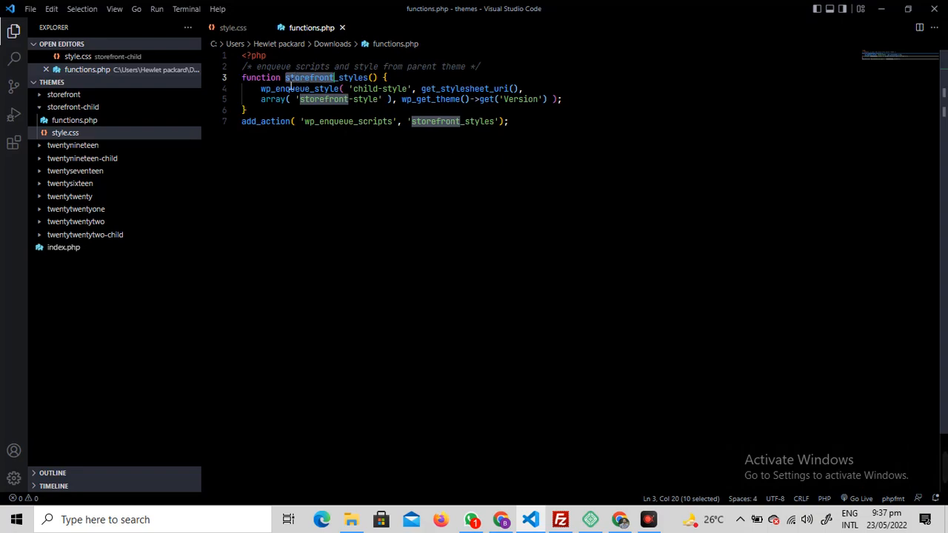
pyautogui.press('Escape')
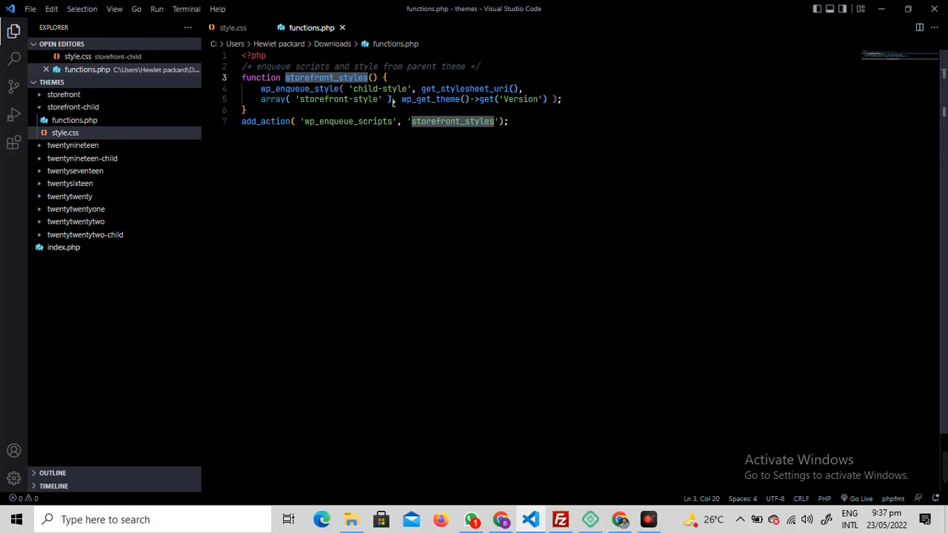
pyautogui.doubleClick(310, 101)
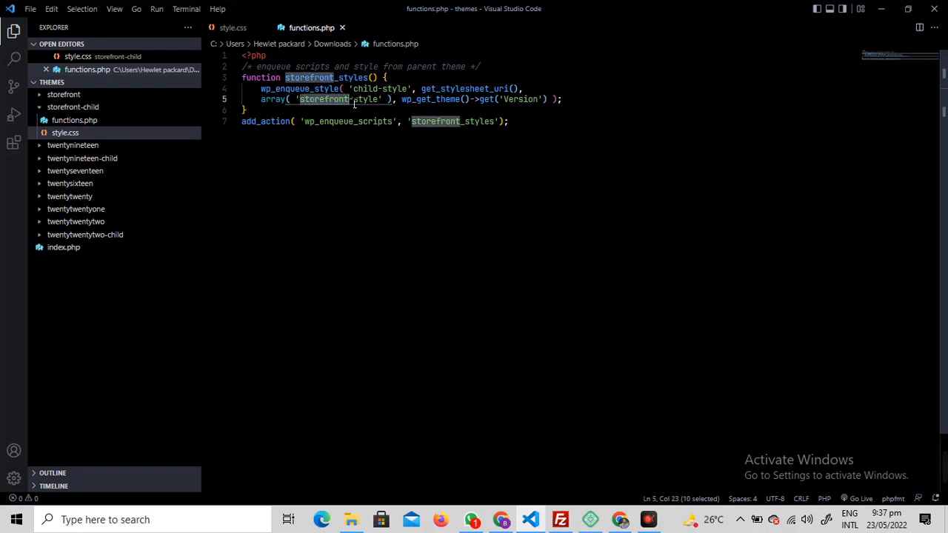
pyautogui.doubleClick(457, 122)
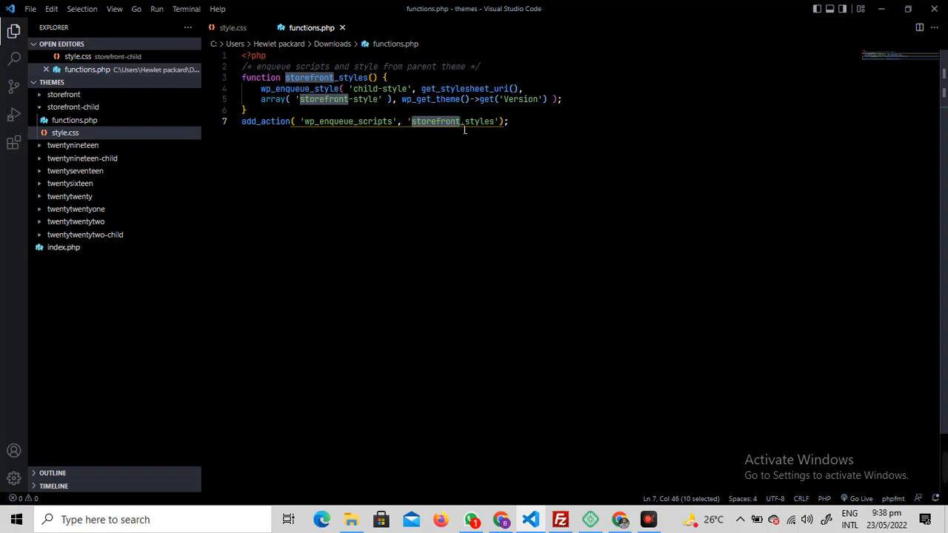
pyautogui.doubleClick(466, 123)
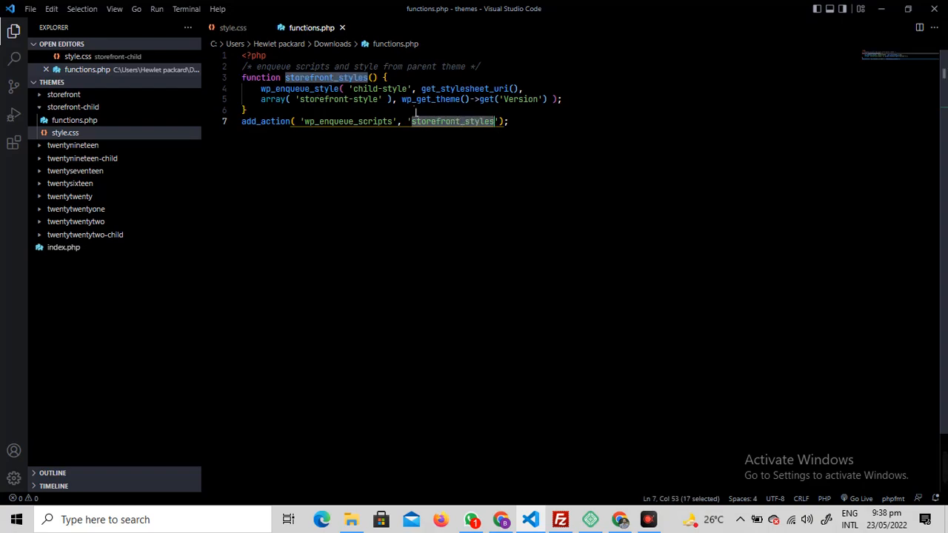
pyautogui.doubleClick(325, 78)
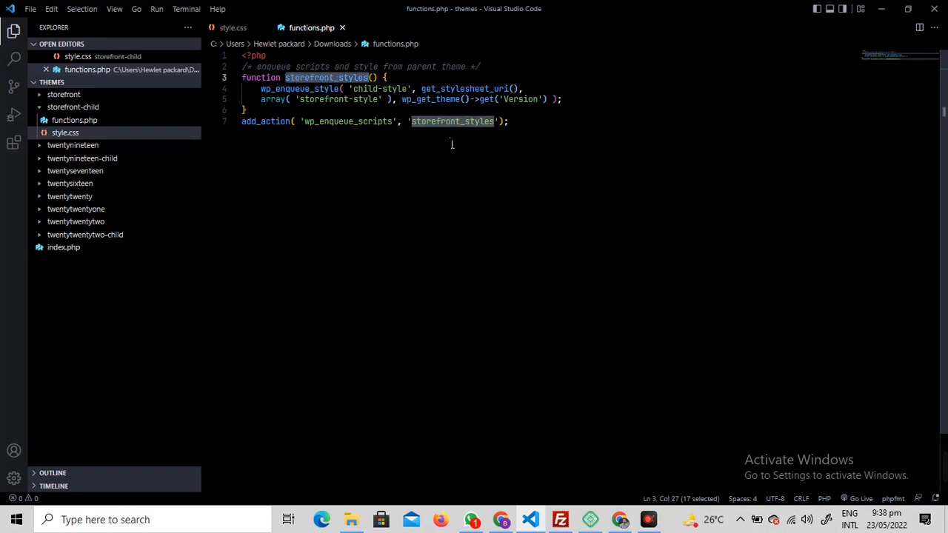
pyautogui.click(565, 132)
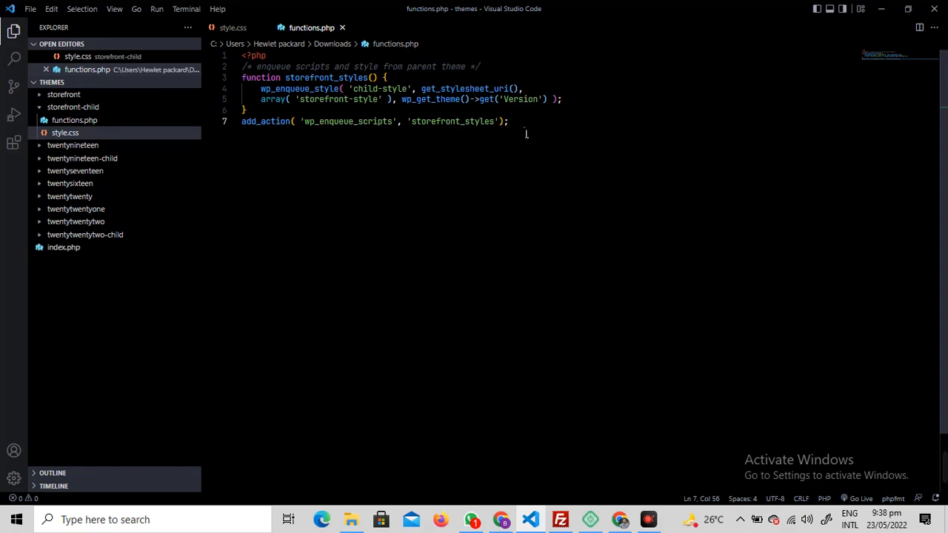
# Switch back to the Manage Themes page in Chrome
pyautogui.hotkey('alt', 'Tab')
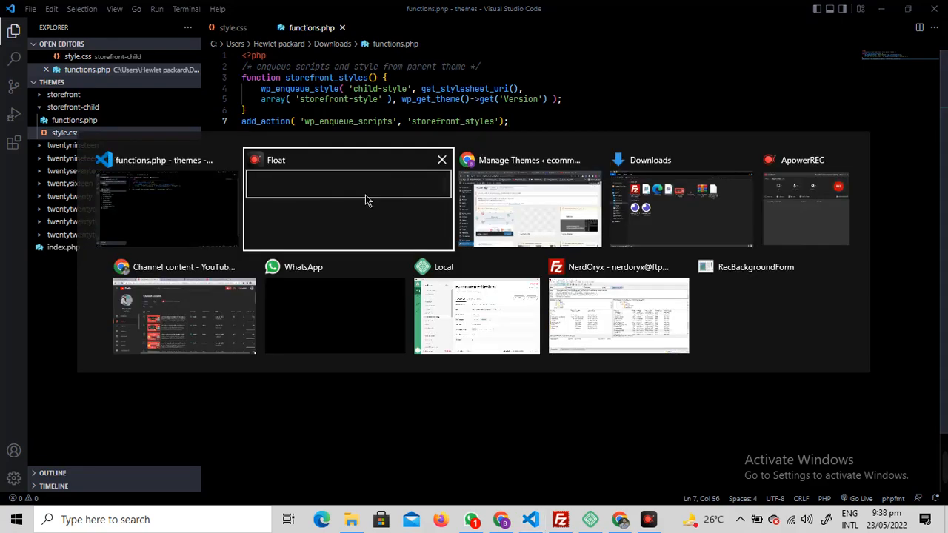